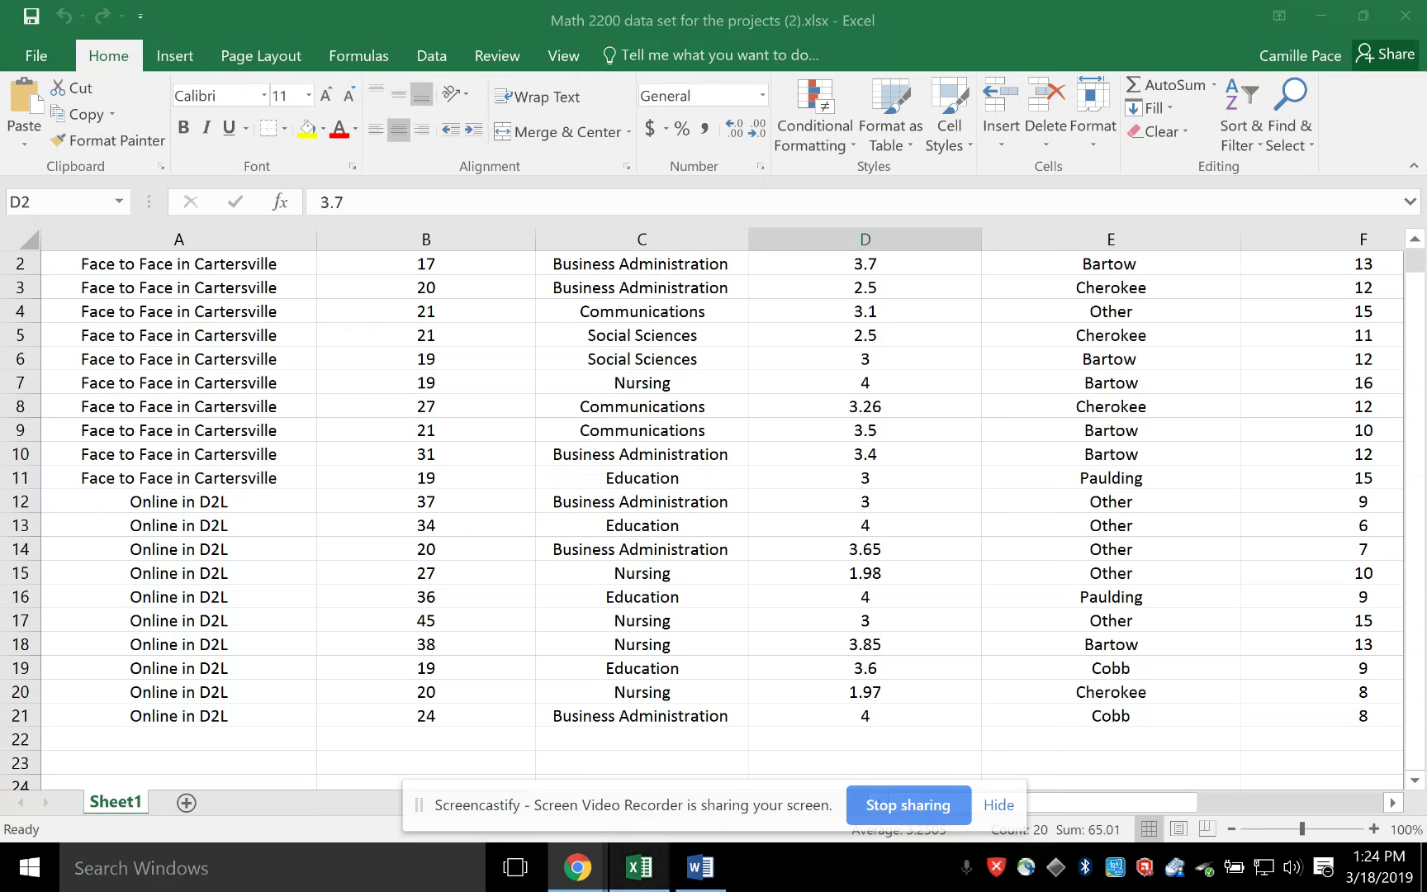
Step: Copy the 20 GPA values in D2:D21 from the survey data workbook
left_click(639, 867)
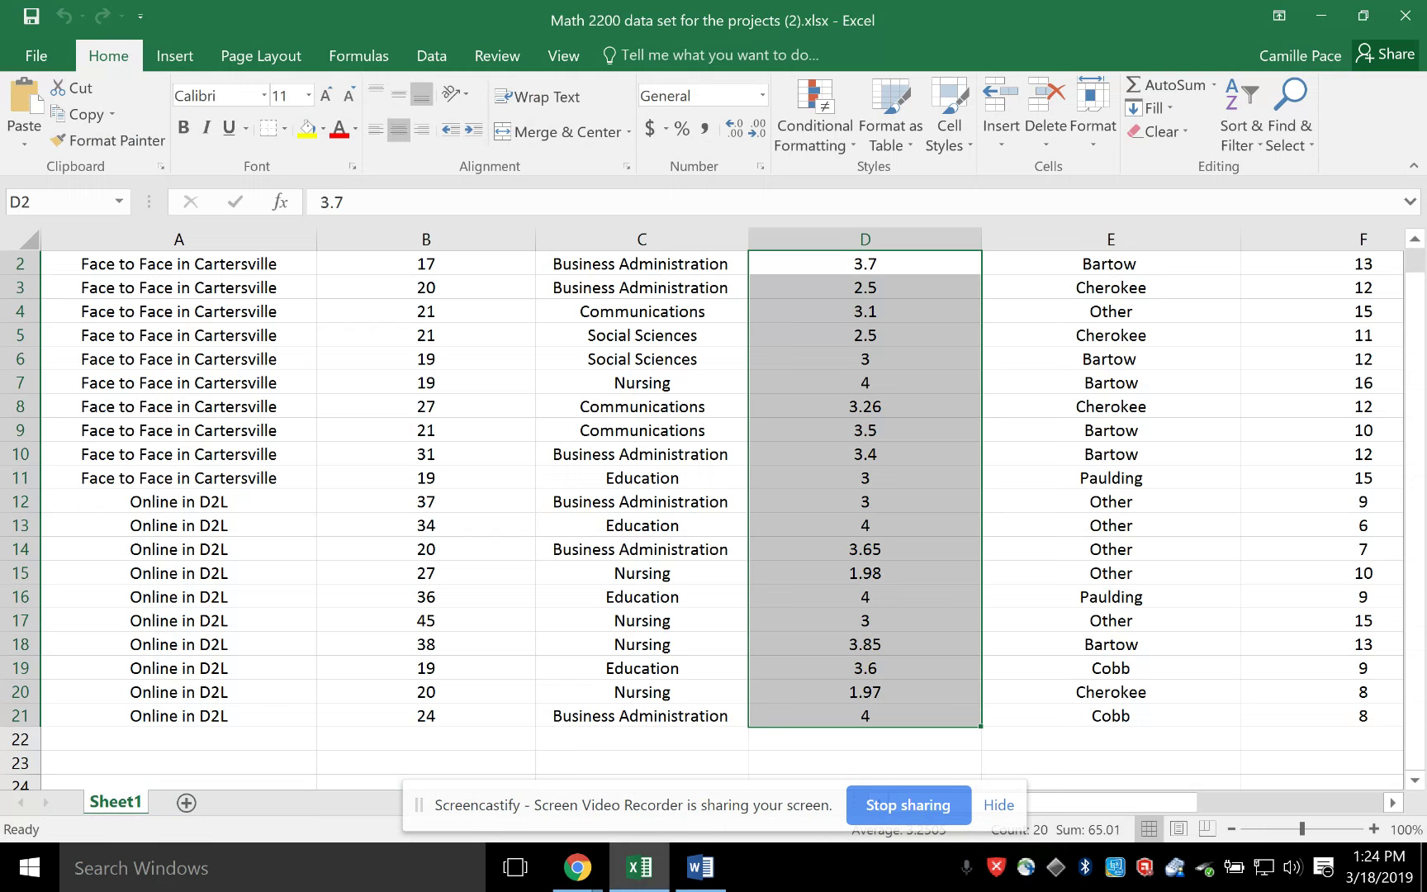
left_click_drag(1414, 262, 1414, 252)
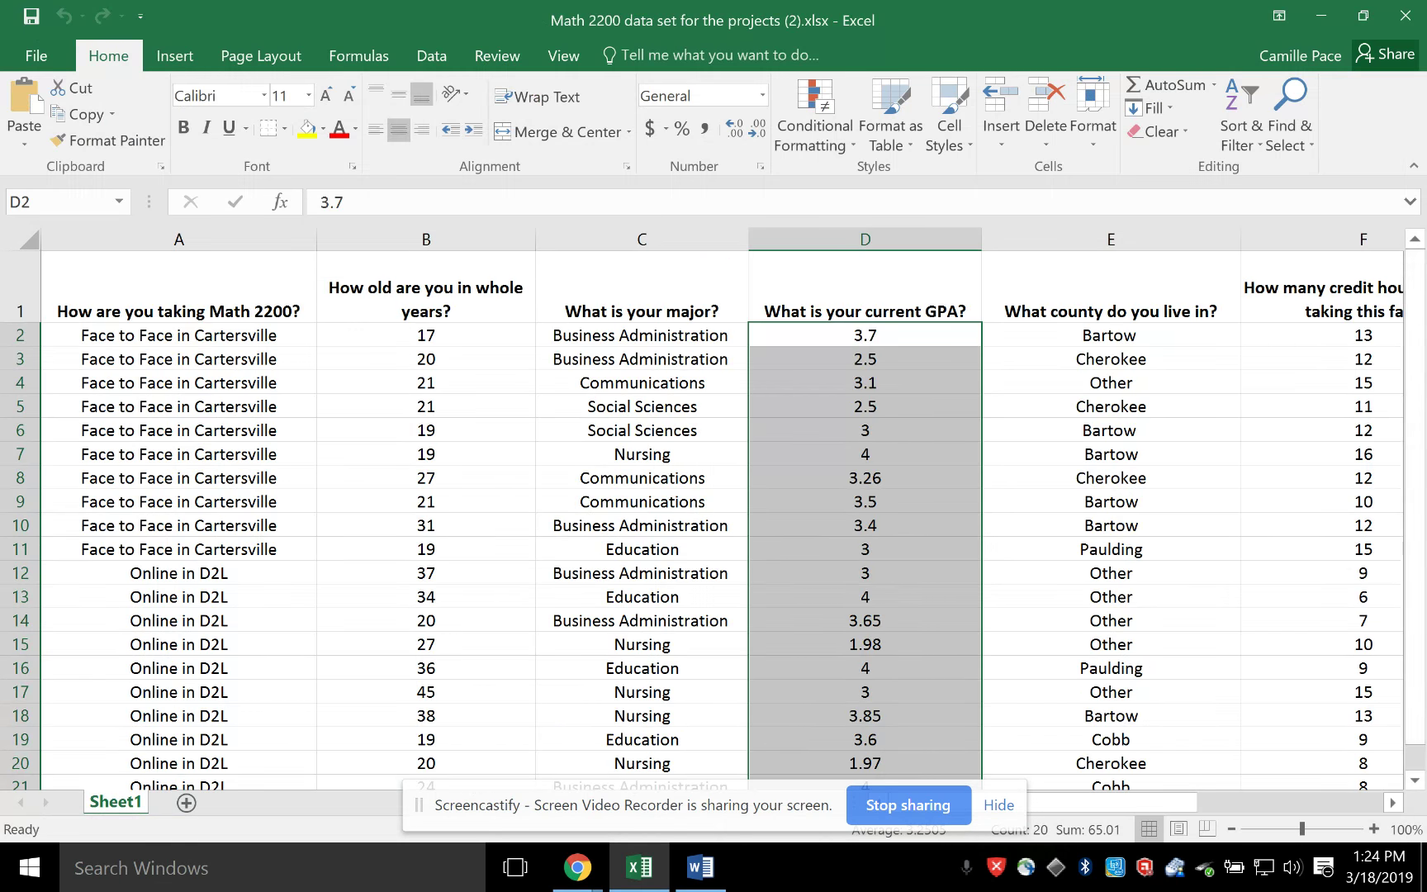
left_click(700, 867)
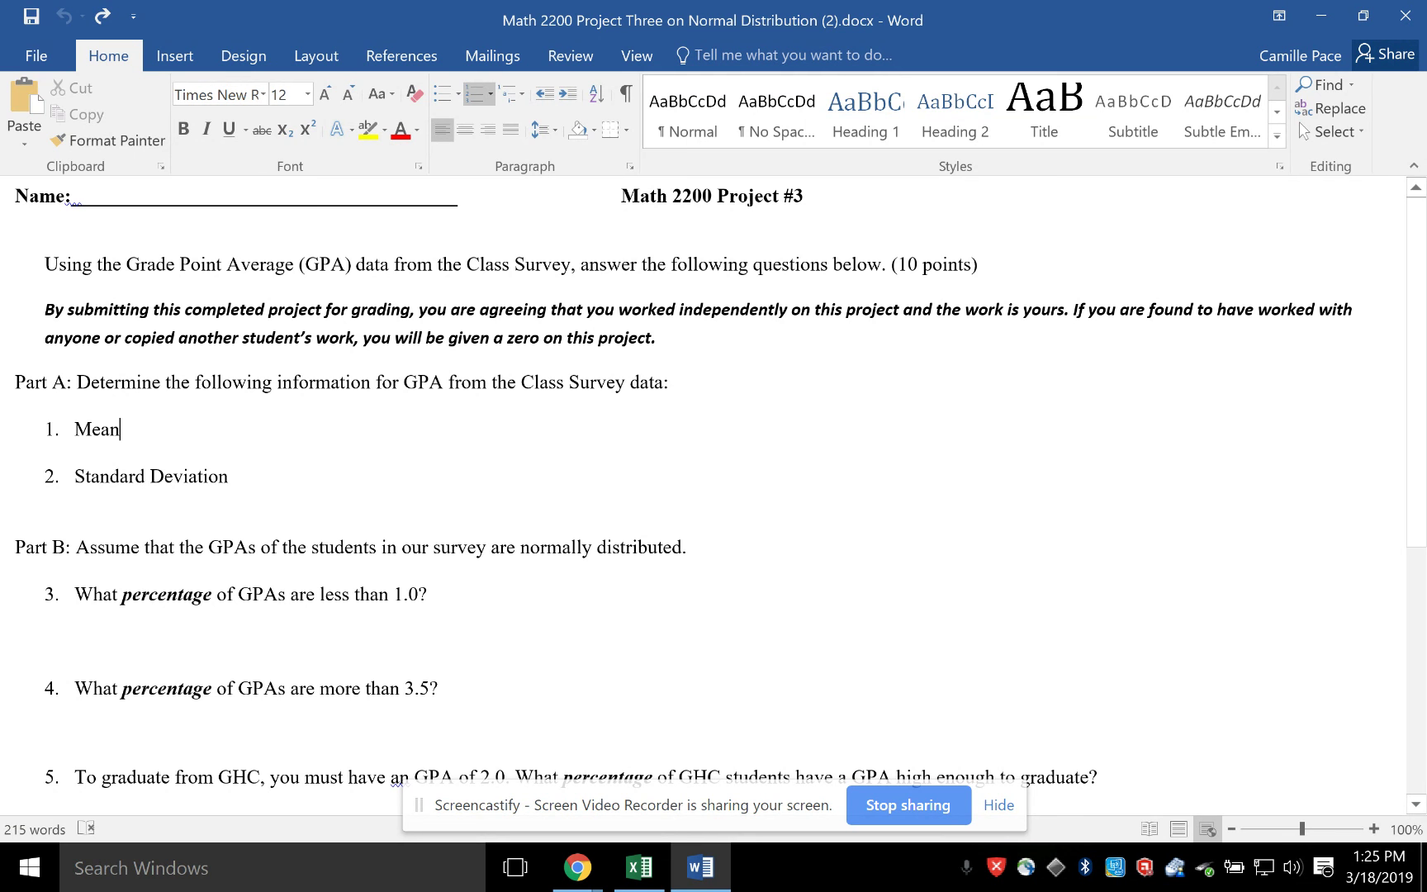
left_click(638, 867)
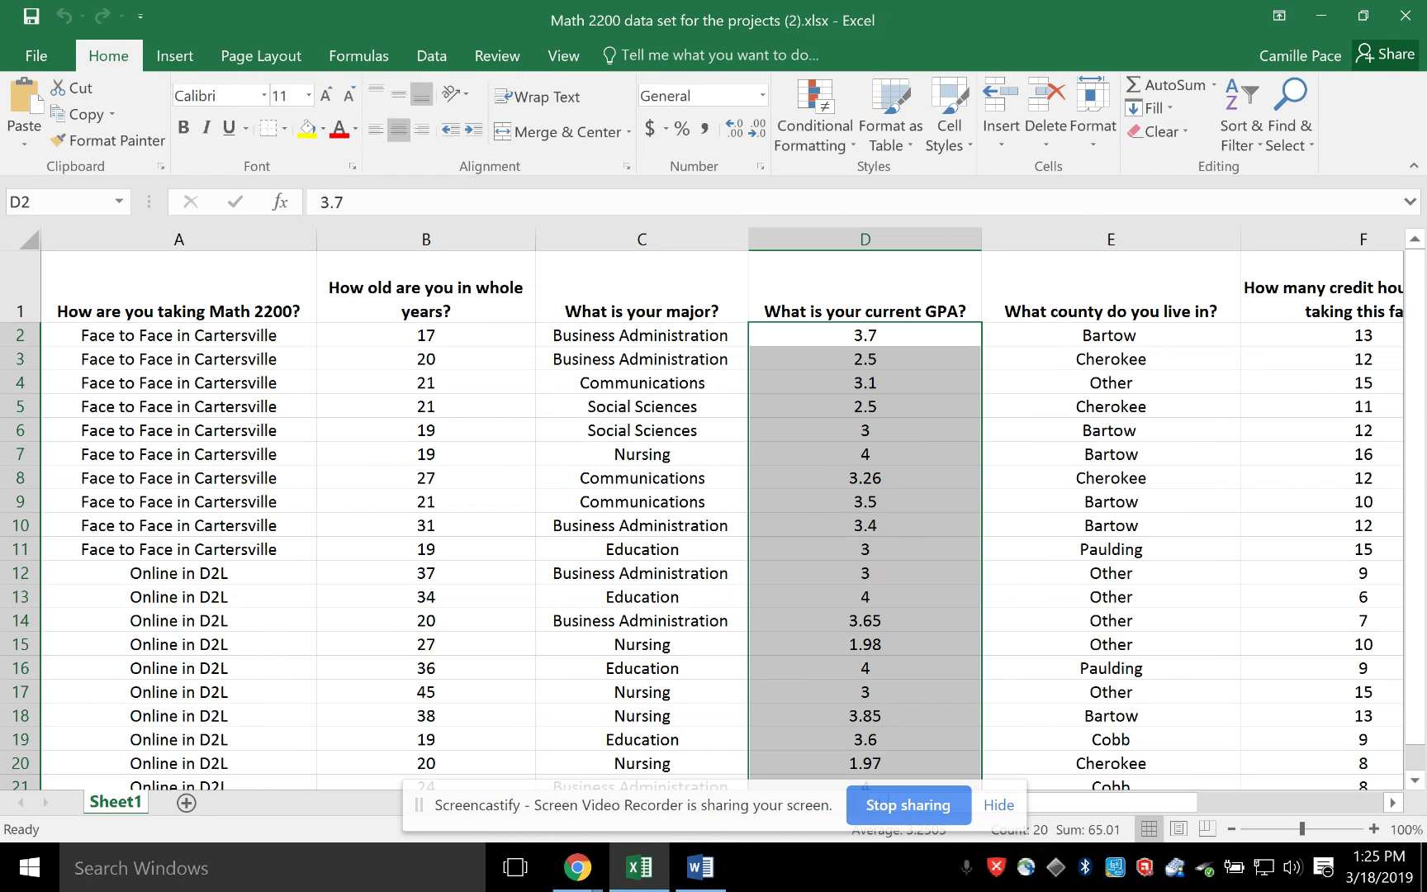
left_click_drag(1415, 463, 1415, 446)
left_click_drag(865, 335, 866, 715)
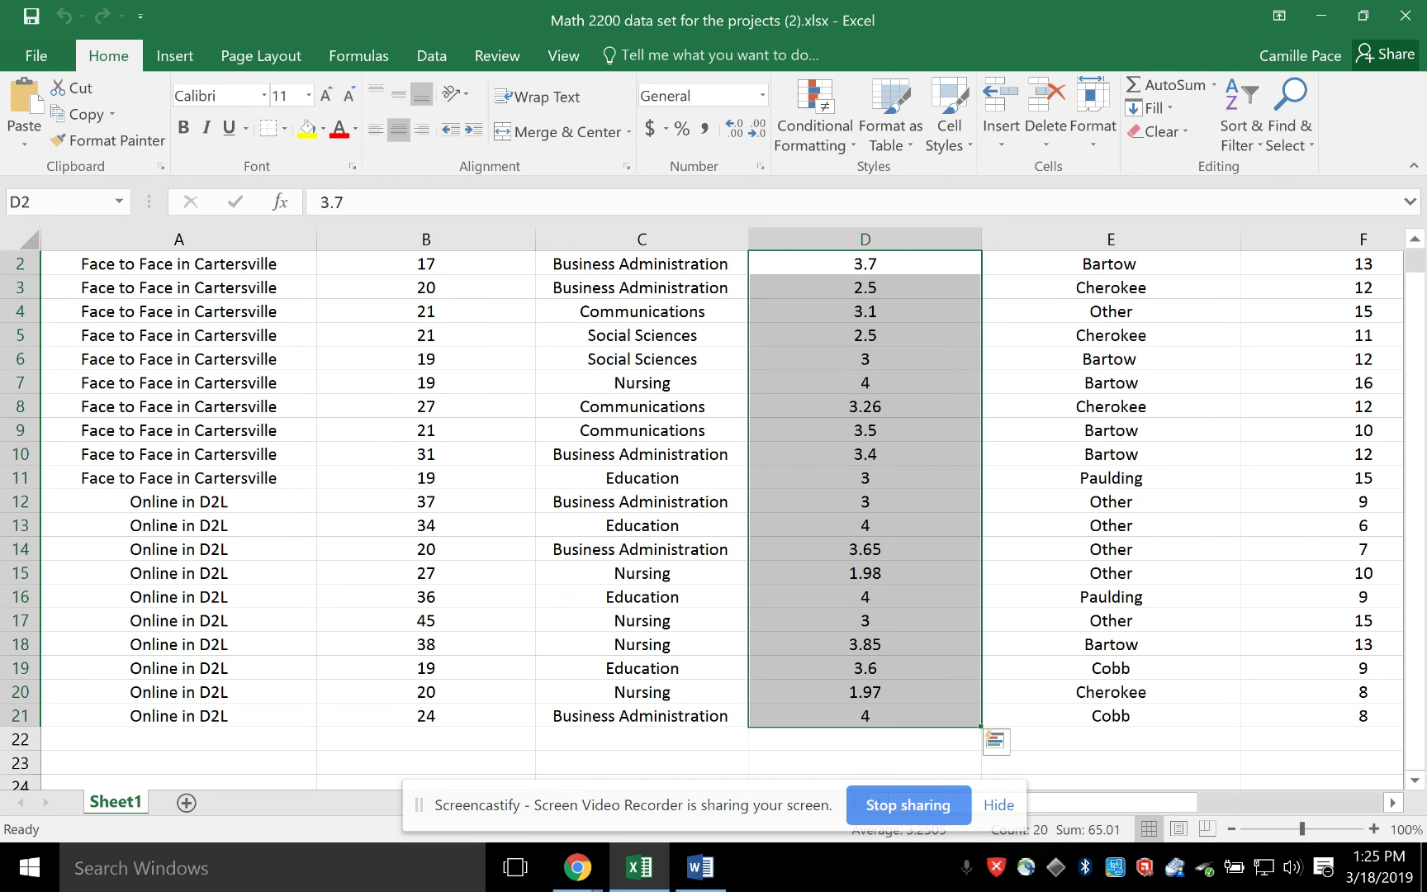
left_click(79, 114)
Step: Paste the 20 GPA values into CalculatorSoup's Descriptive Statistics data set
mouse_move(577, 867)
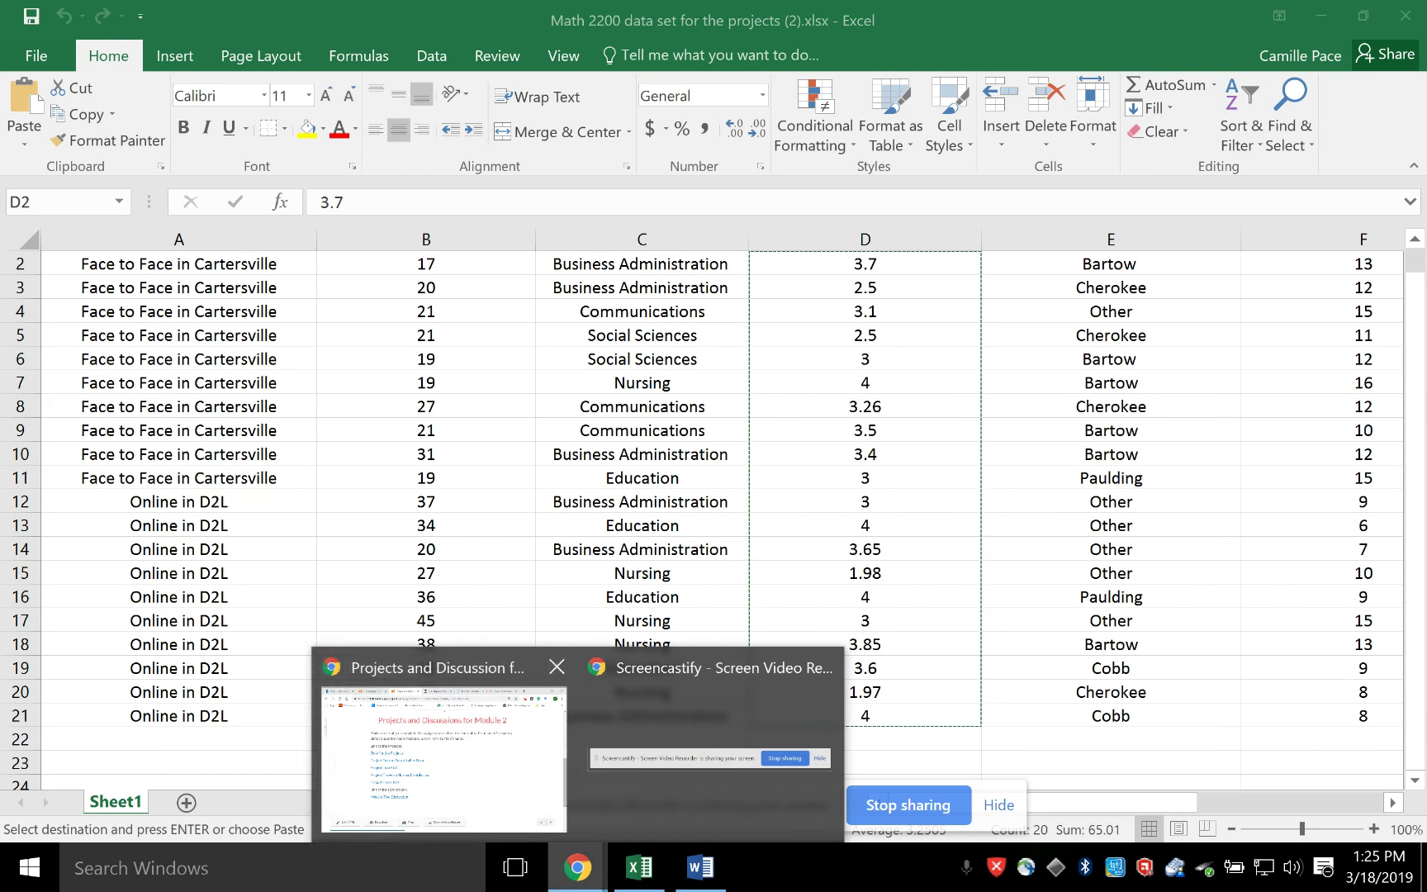
left_click(427, 735)
key("ctrl+Tab")
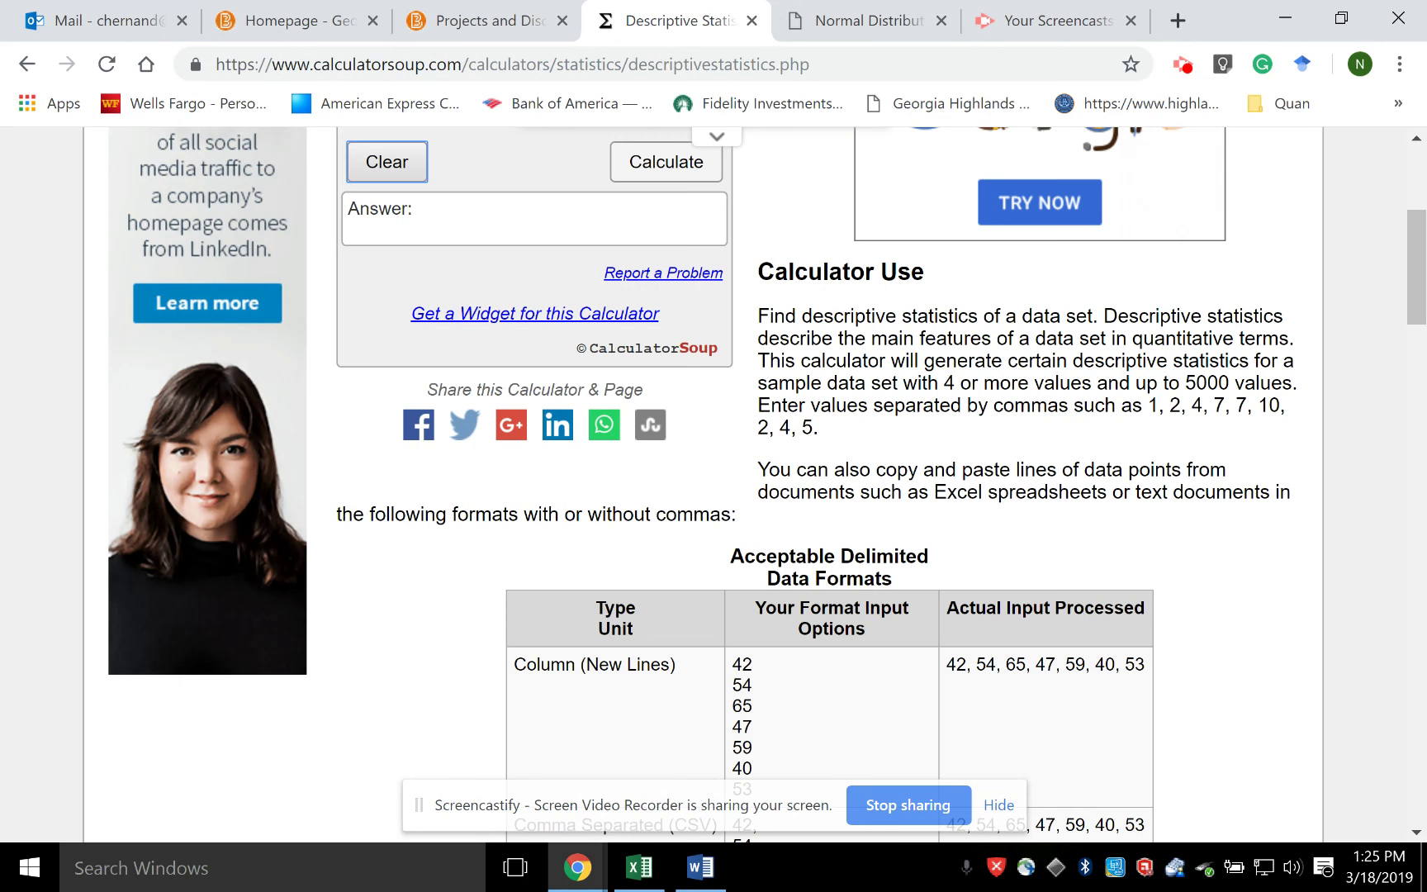
scroll(714, 485, "up", 3)
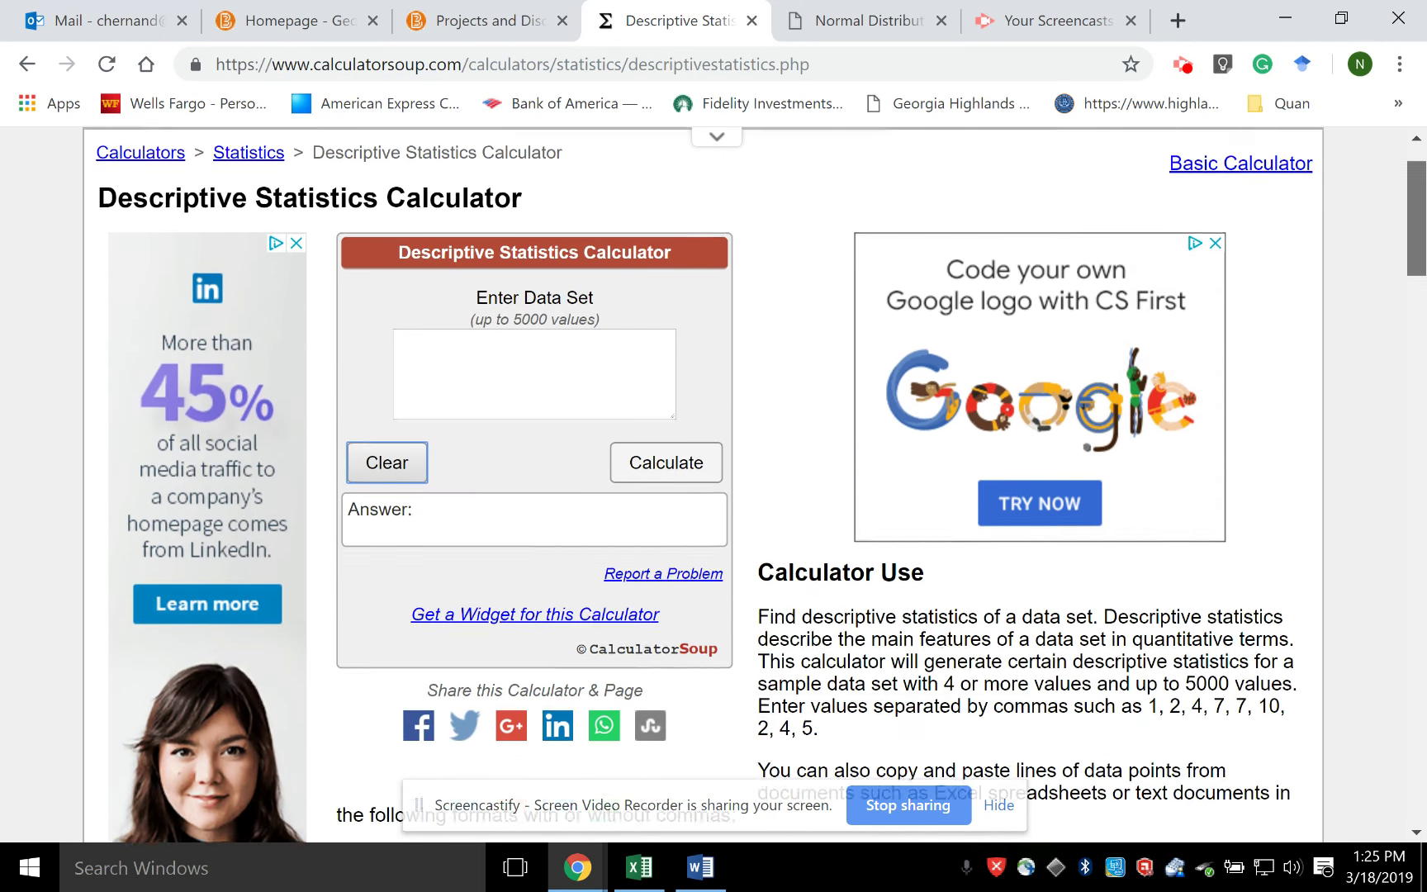
left_click(579, 343)
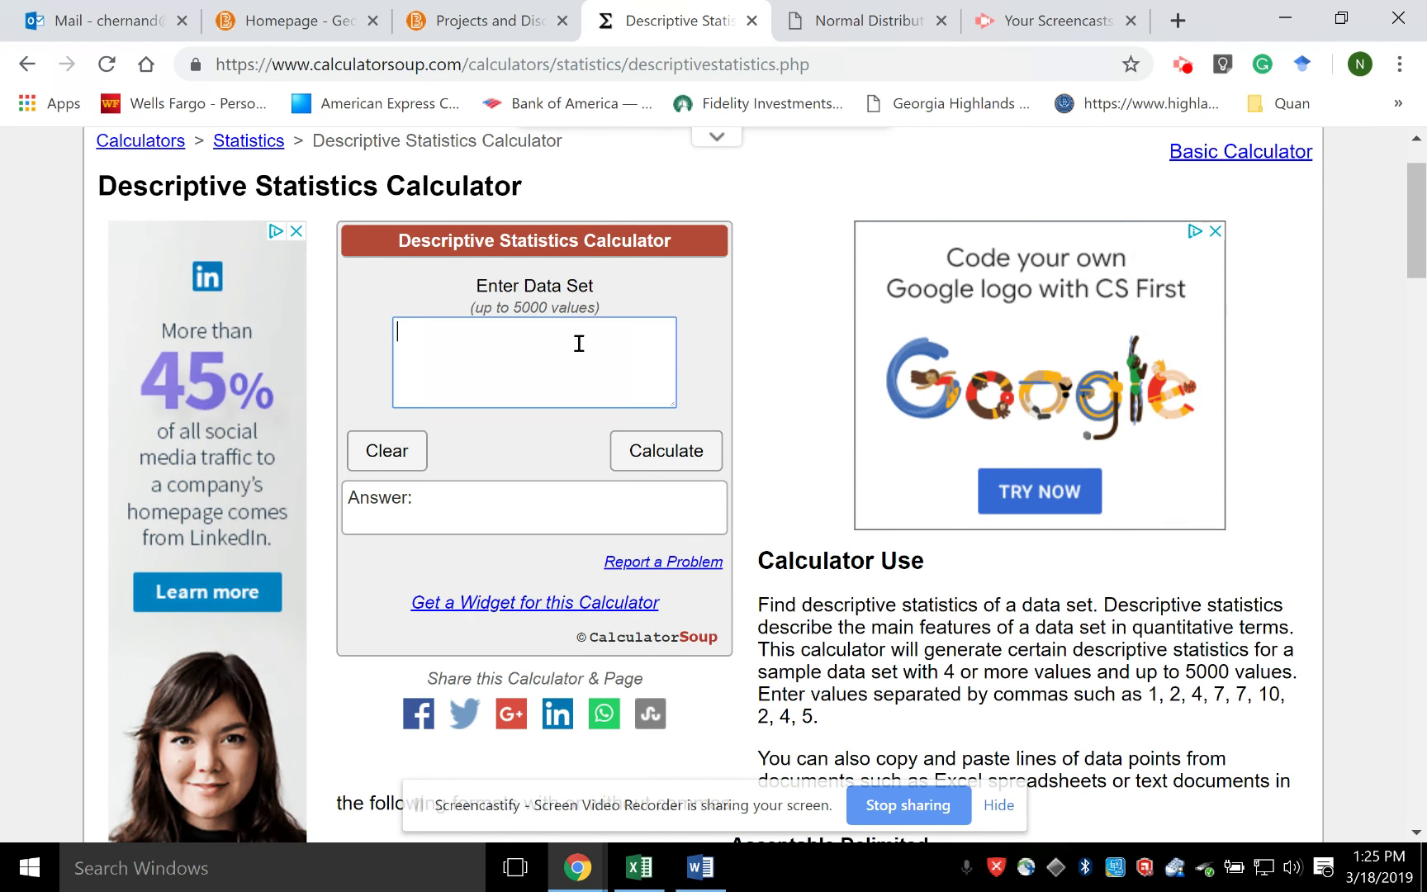
key("ctrl+v")
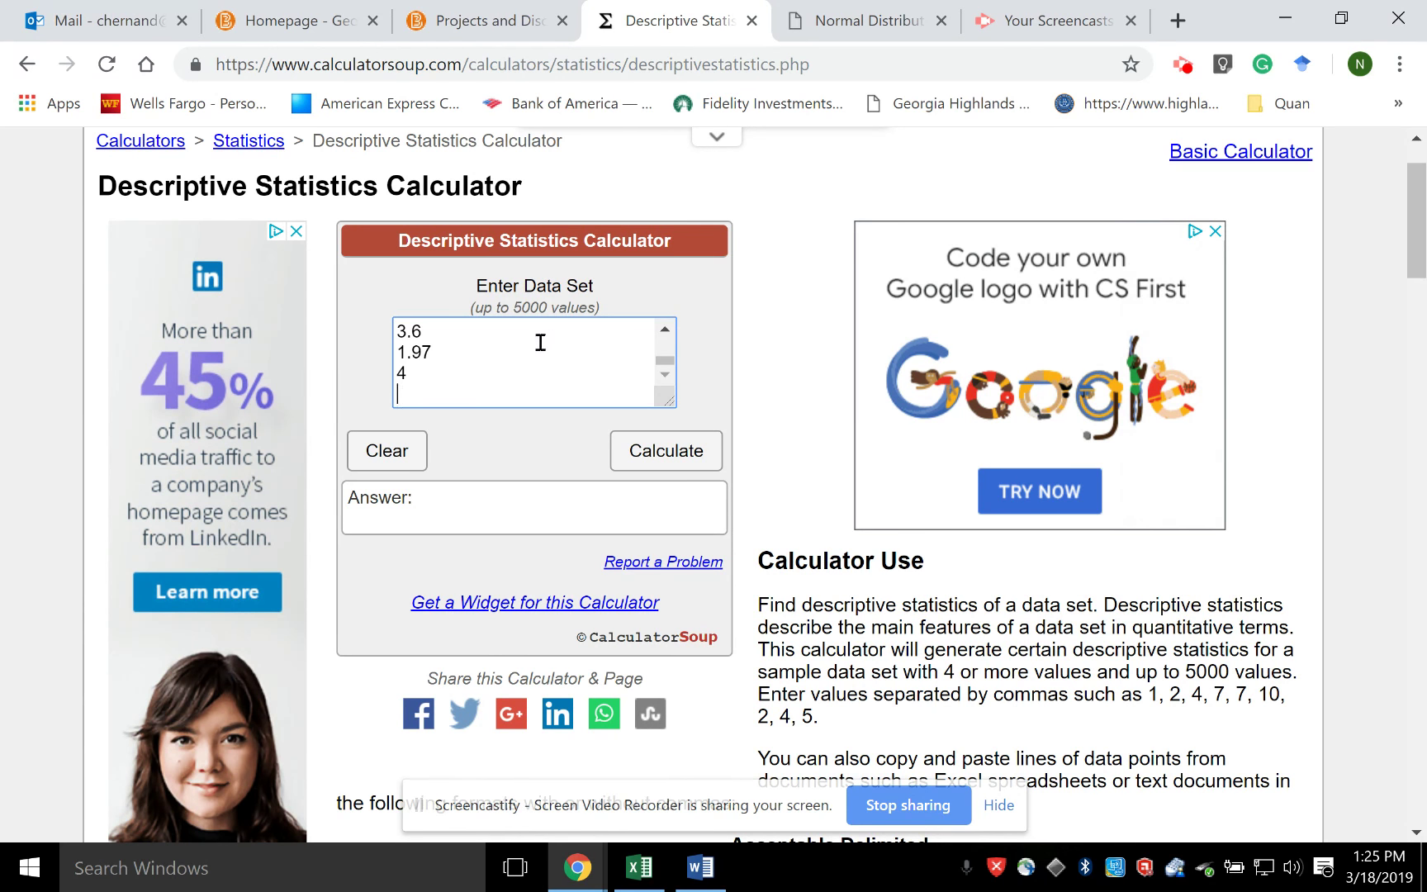
Step: Calculate the statistics and take the mean 3.251 back to Word
left_click(666, 451)
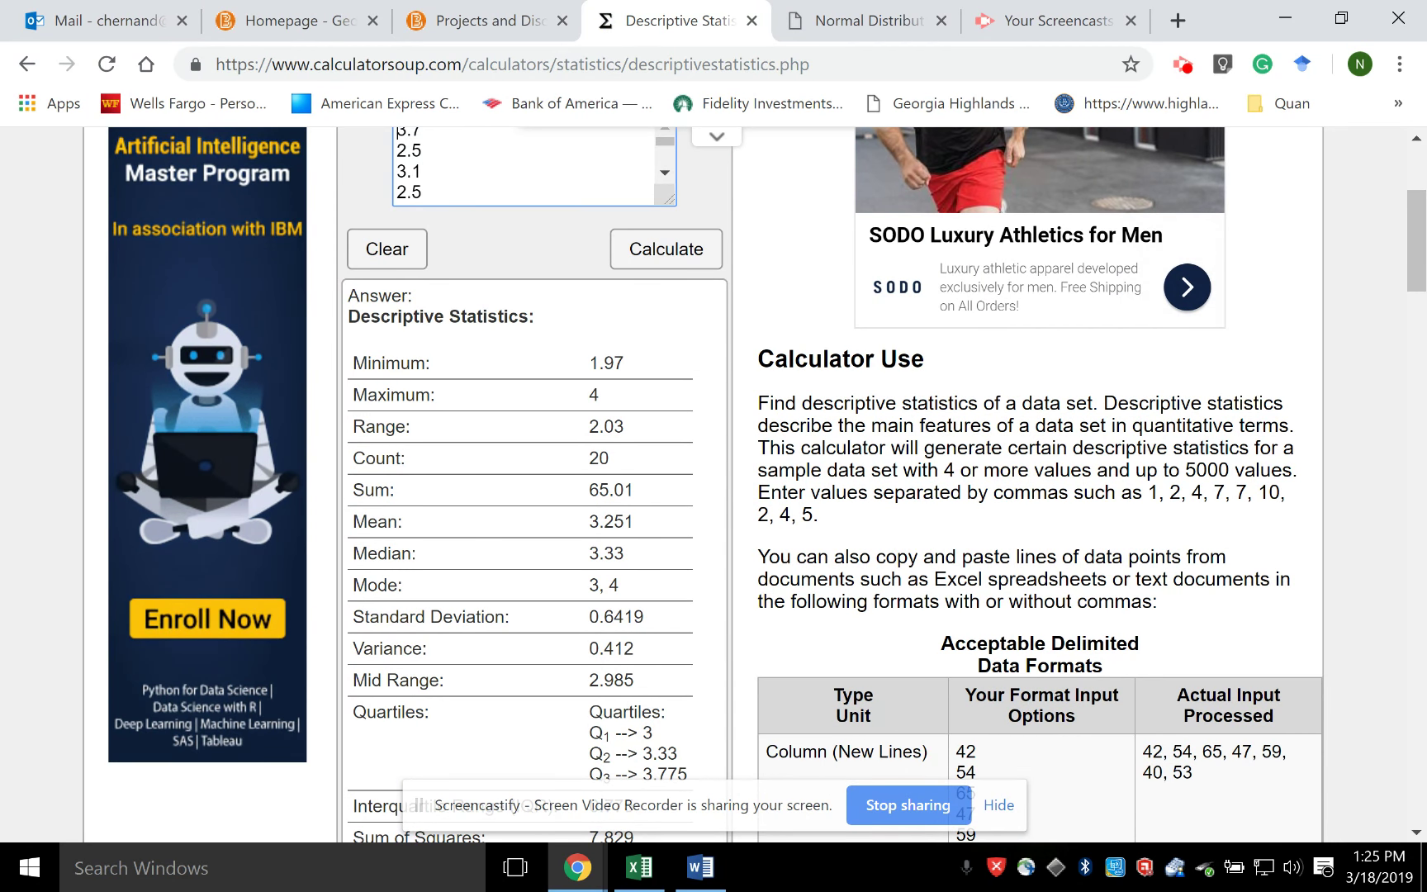
left_click_drag(589, 521, 634, 522)
key("ctrl+c")
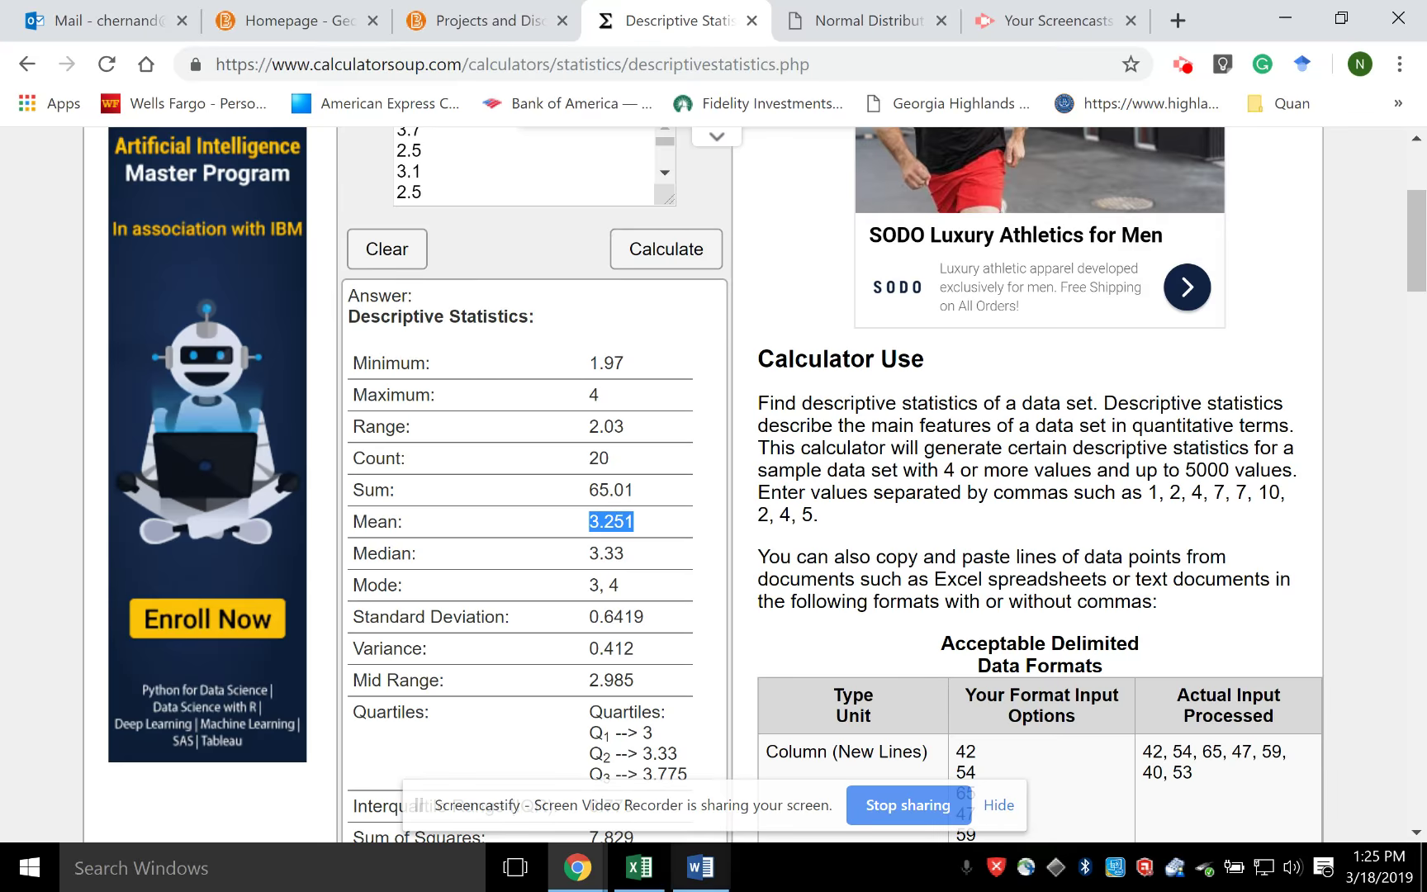
left_click(701, 867)
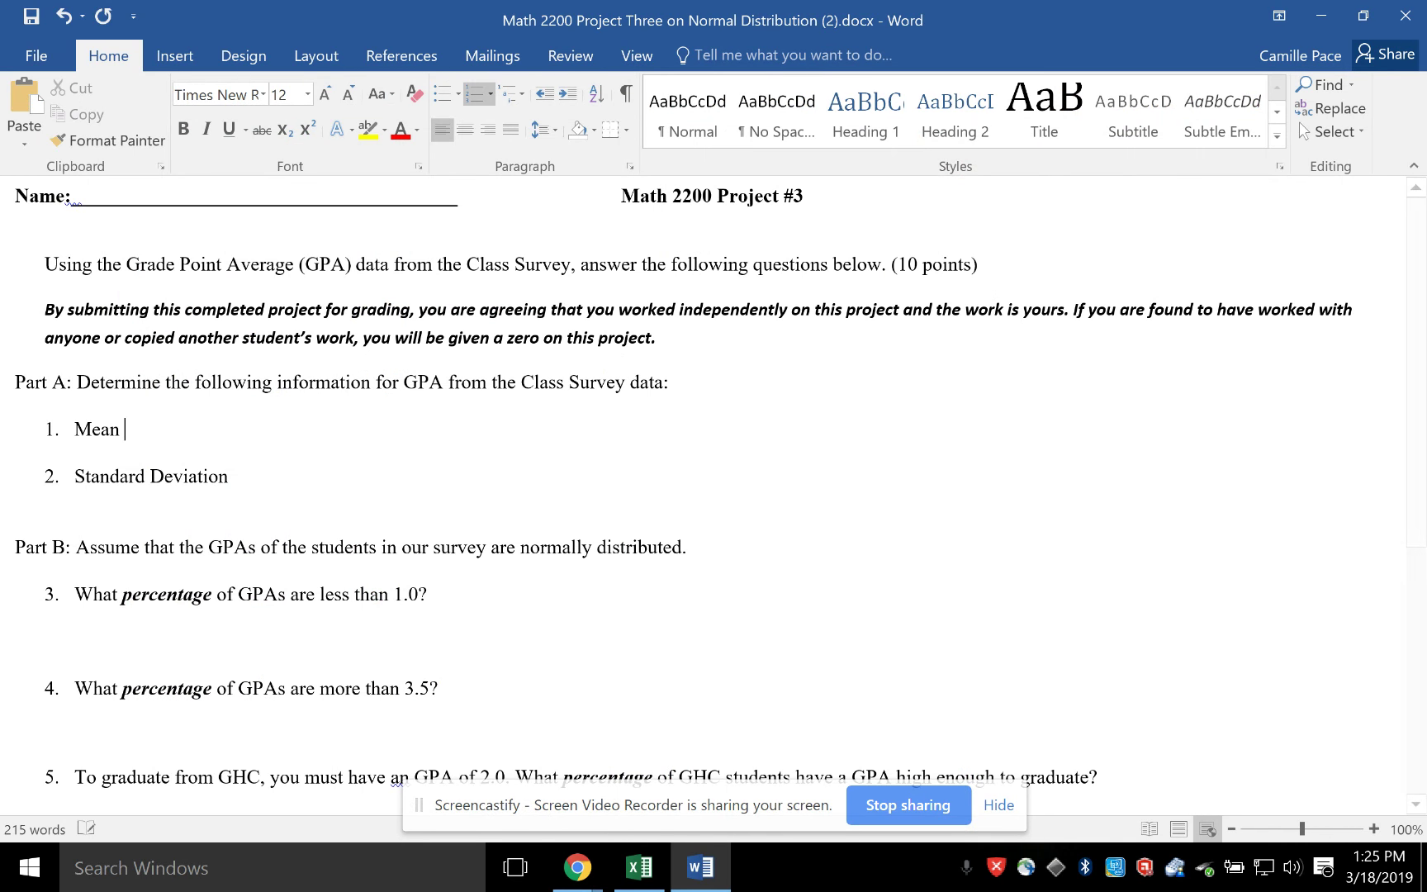
Step: Paste mean 3.251 after Mean, then bring 0.6419 over after Standard Deviation
key("ctrl+v")
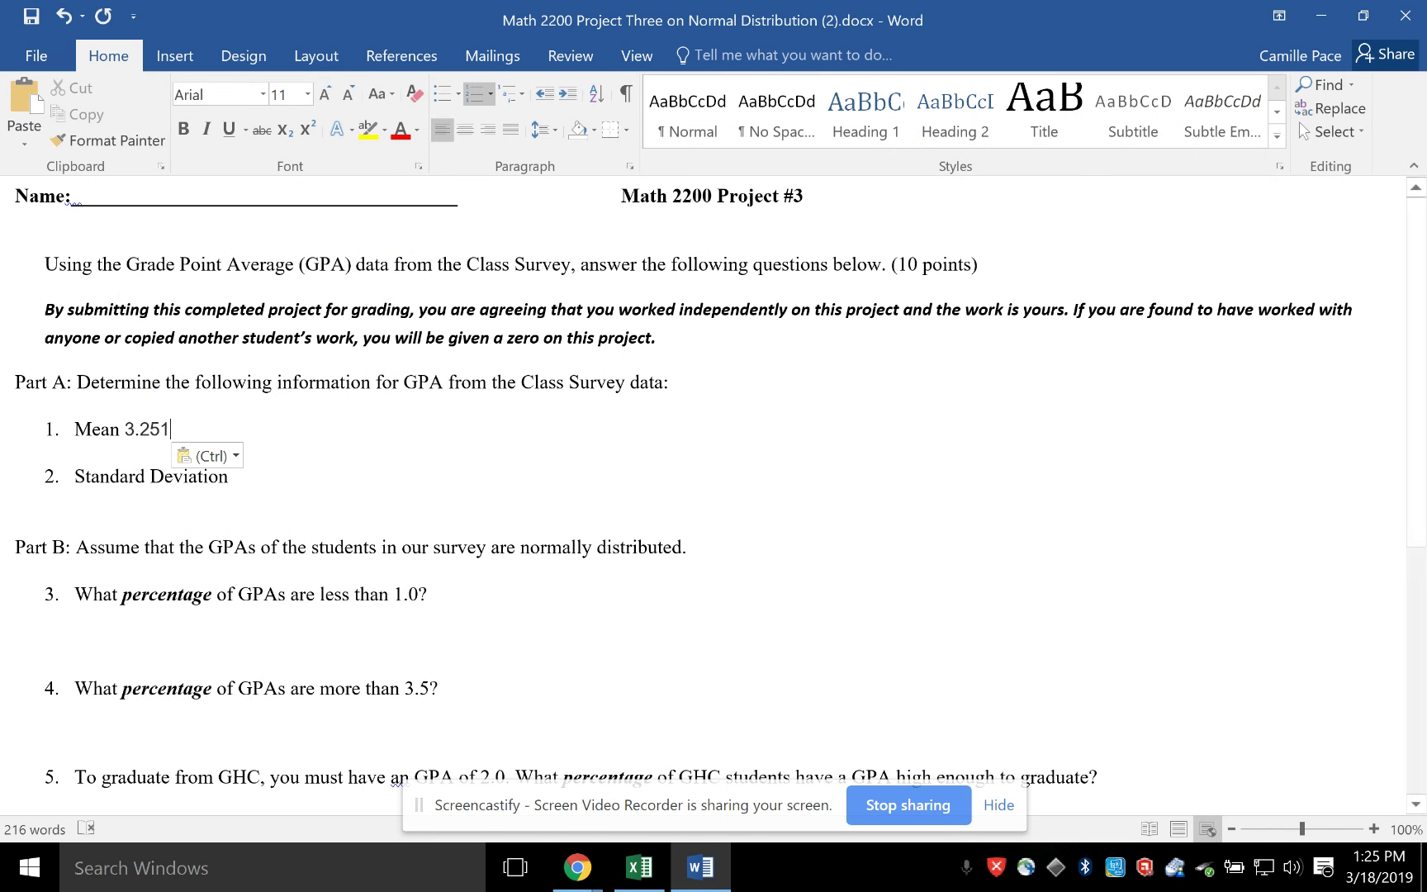
mouse_move(578, 867)
left_click(669, 702)
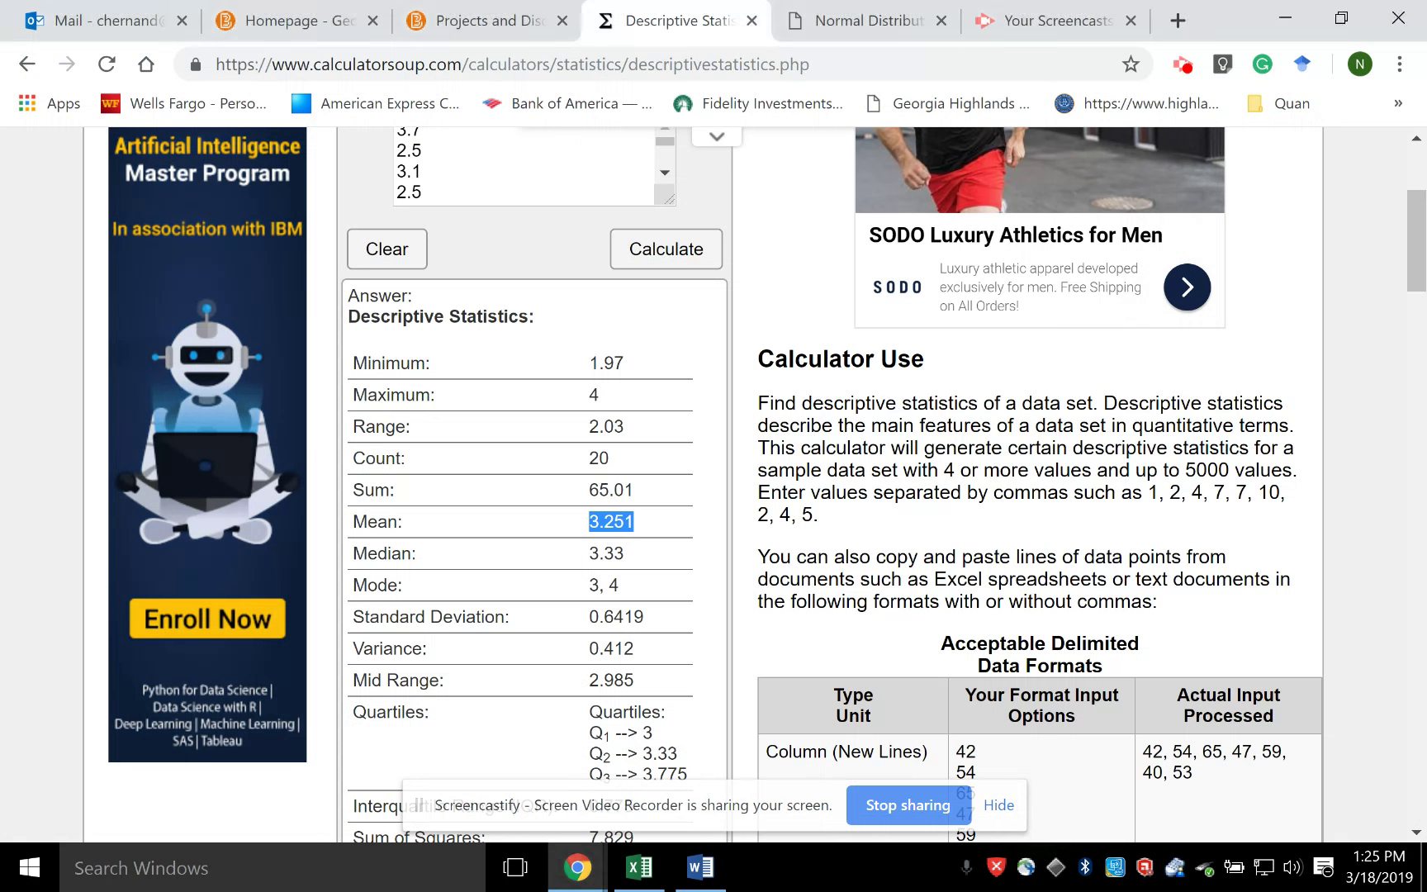
left_click_drag(588, 616, 644, 616)
key("ctrl+c")
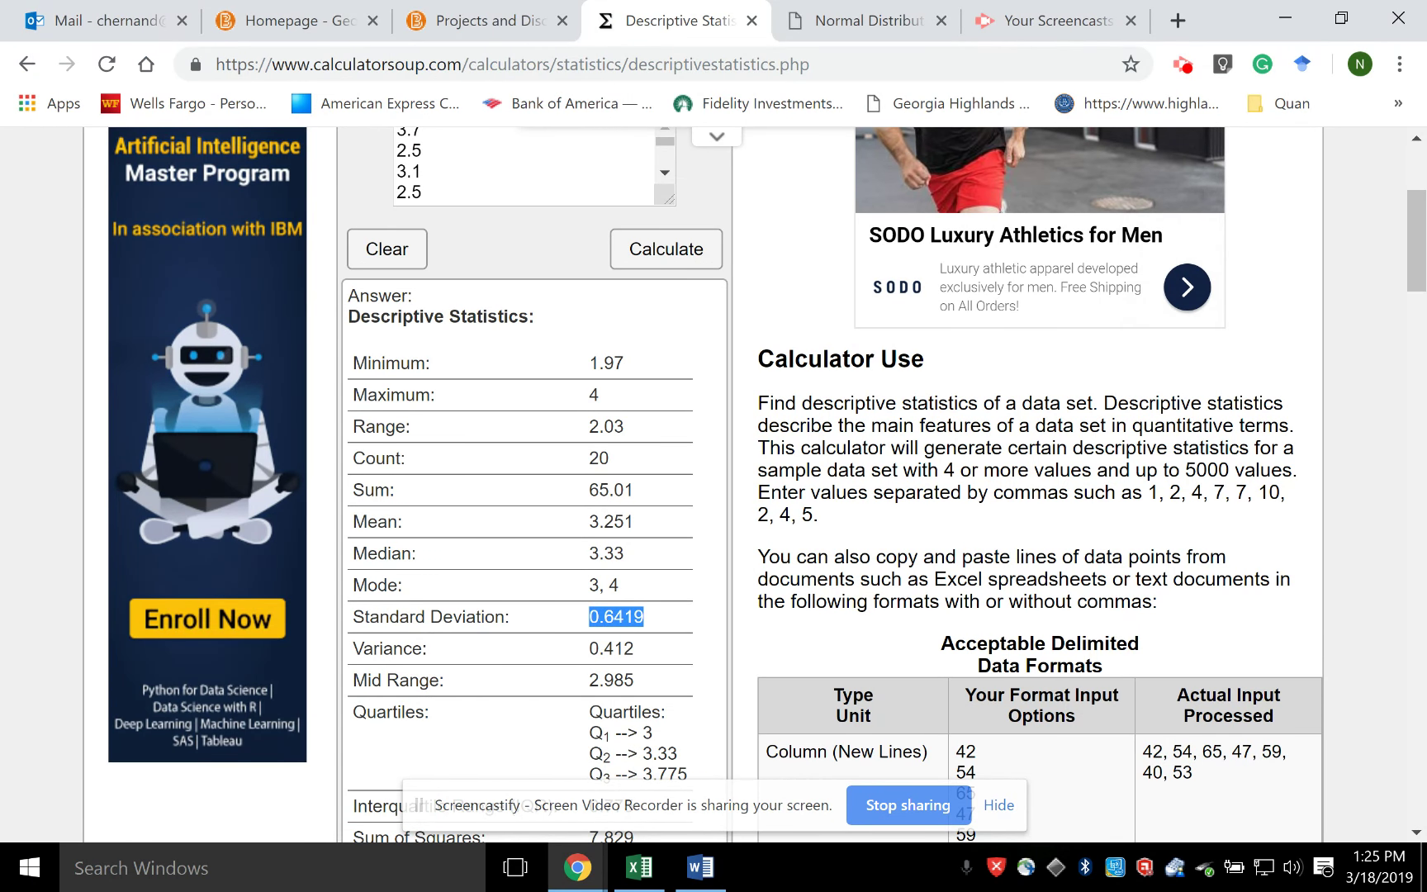
left_click(700, 867)
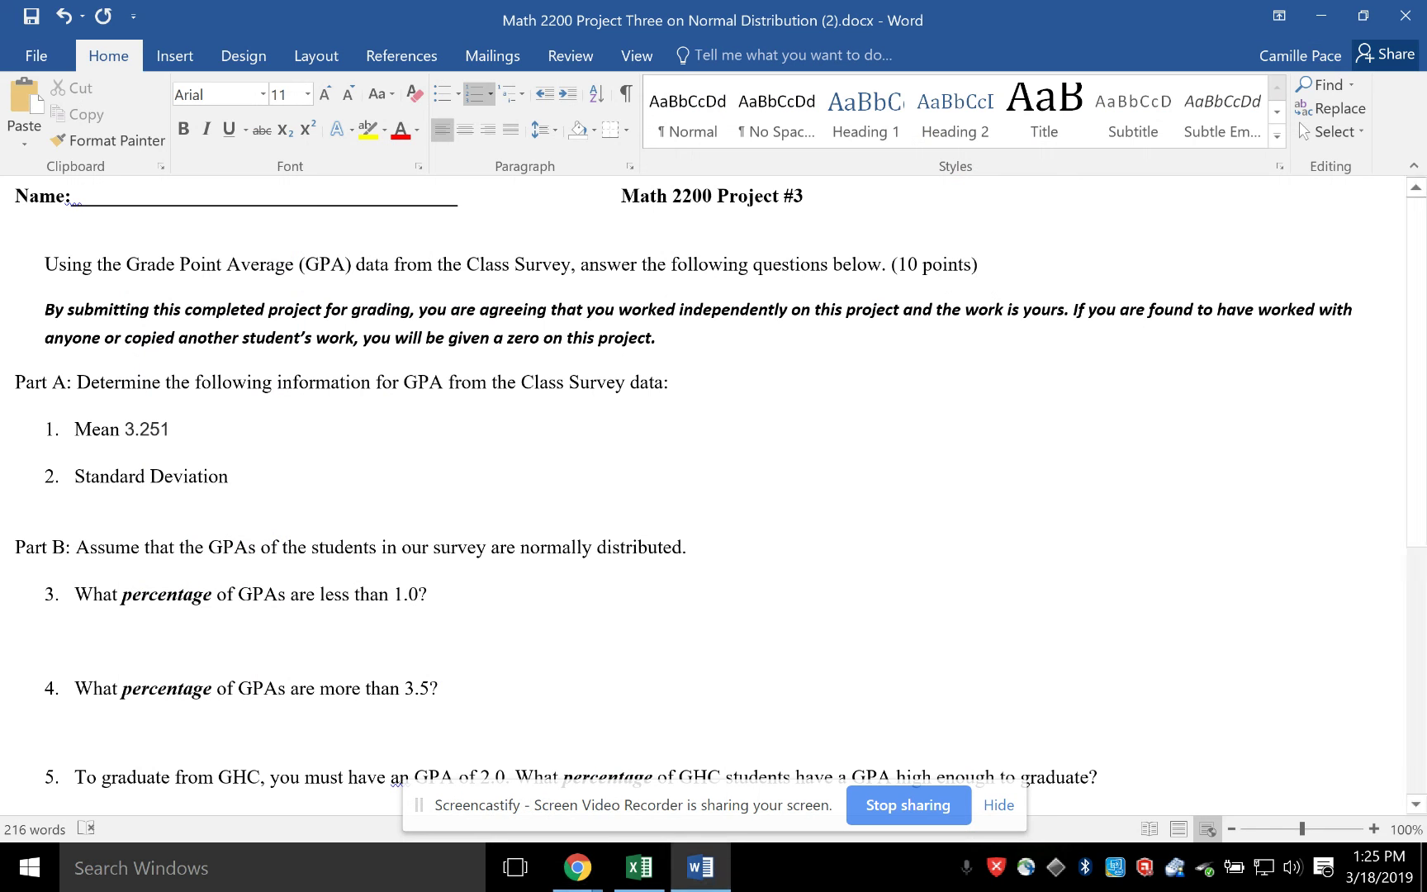
left_click(229, 476)
key("ctrl+v")
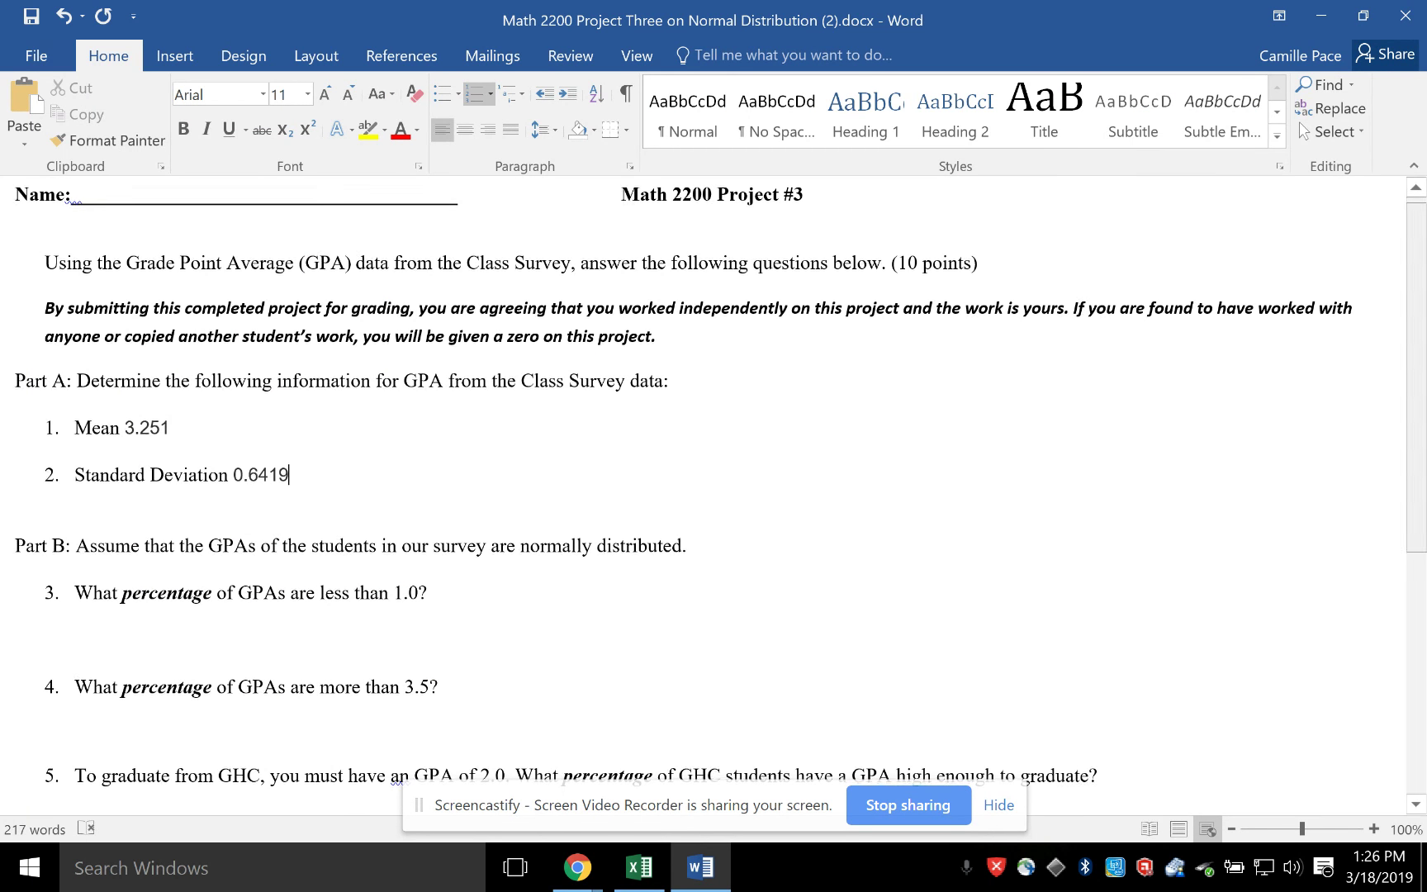
scroll(713, 500, "down", 2)
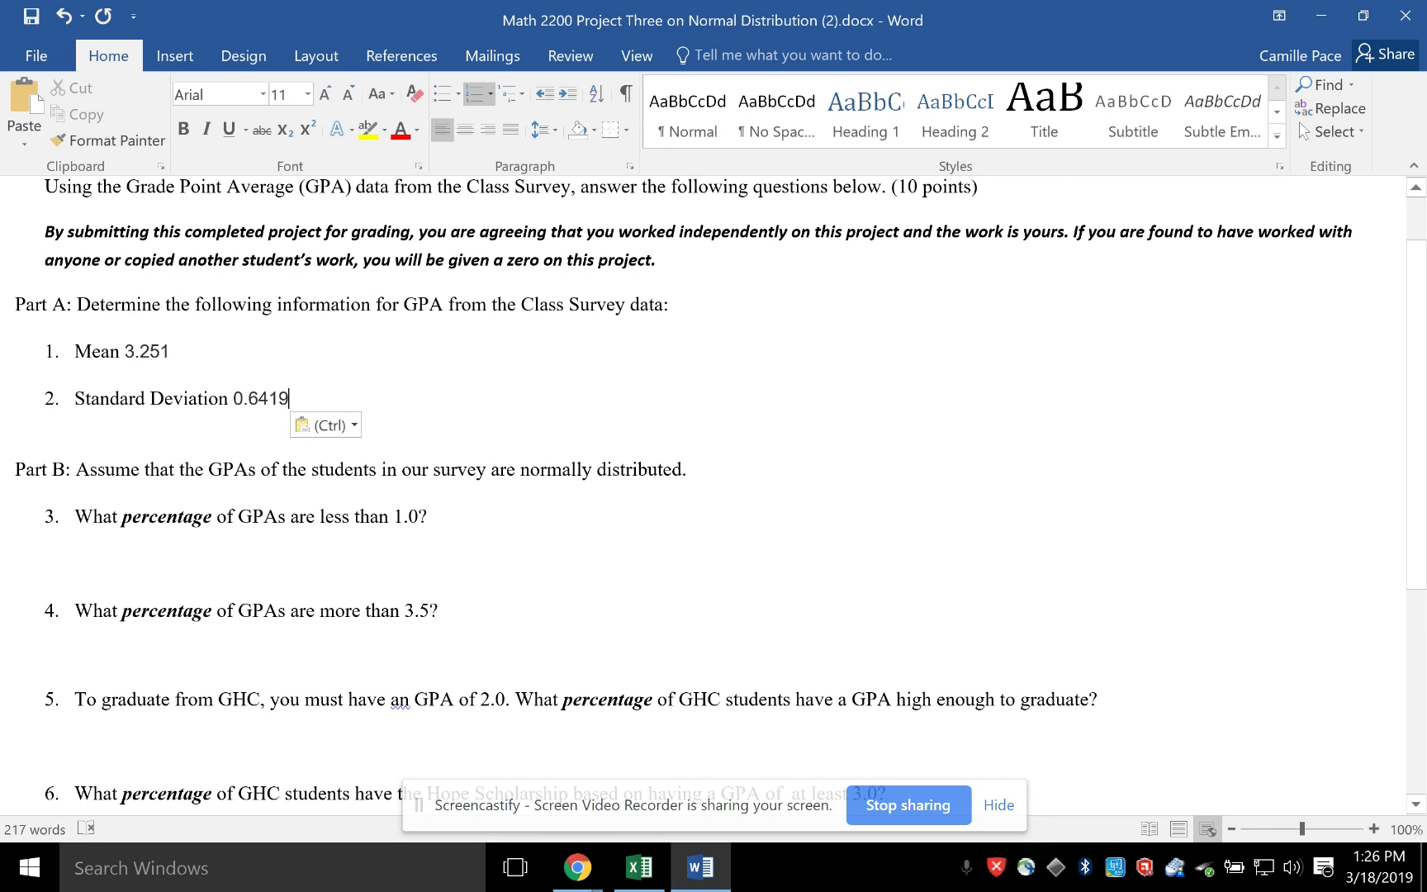
mouse_move(578, 867)
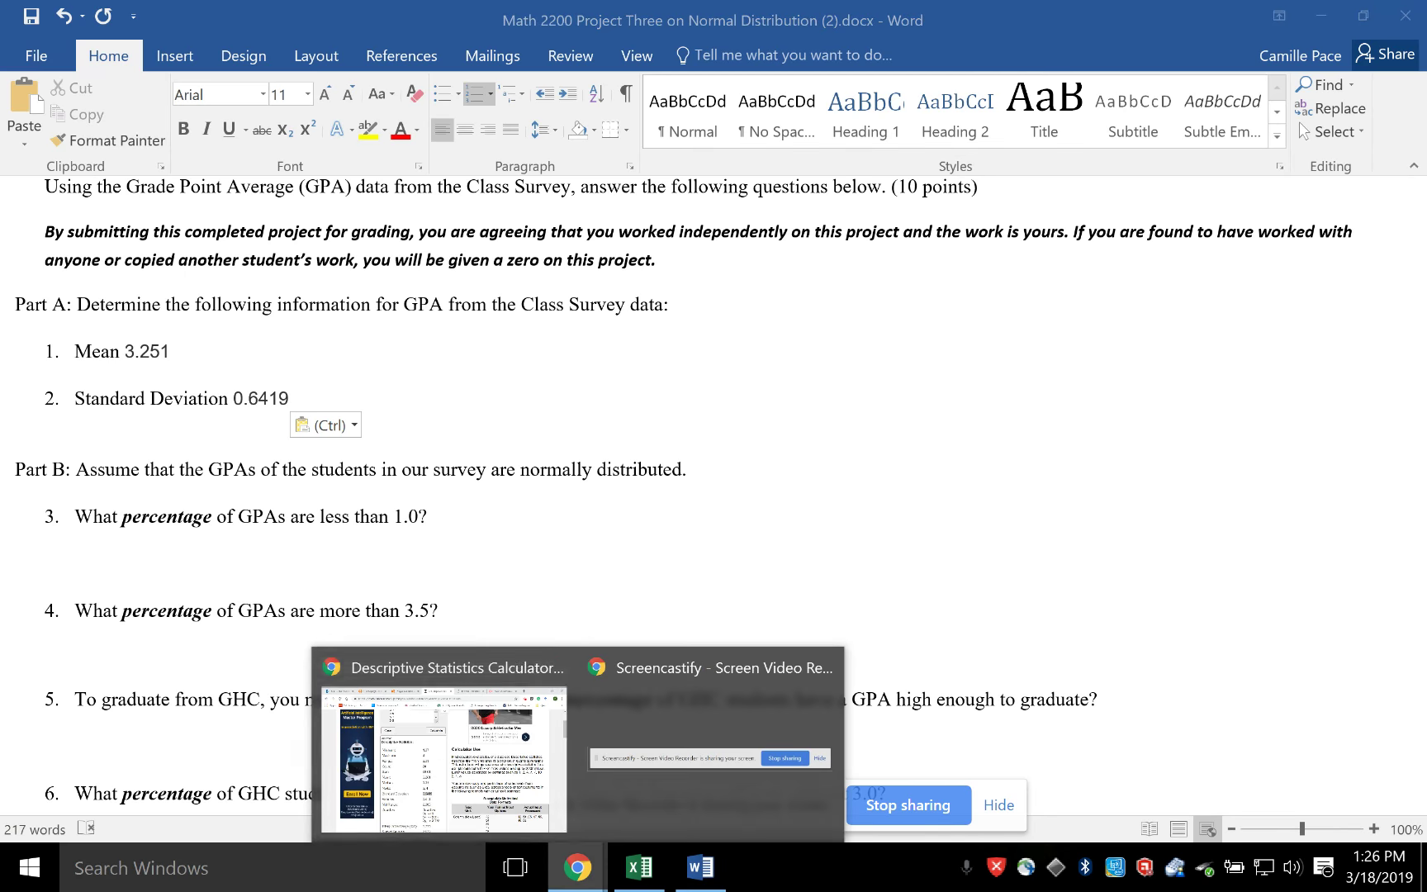
Step: Compute the normal-distribution area below 1.00 (0.0002) with mean 3.251 and SD 0.6419
left_click(446, 743)
key("ctrl+Tab")
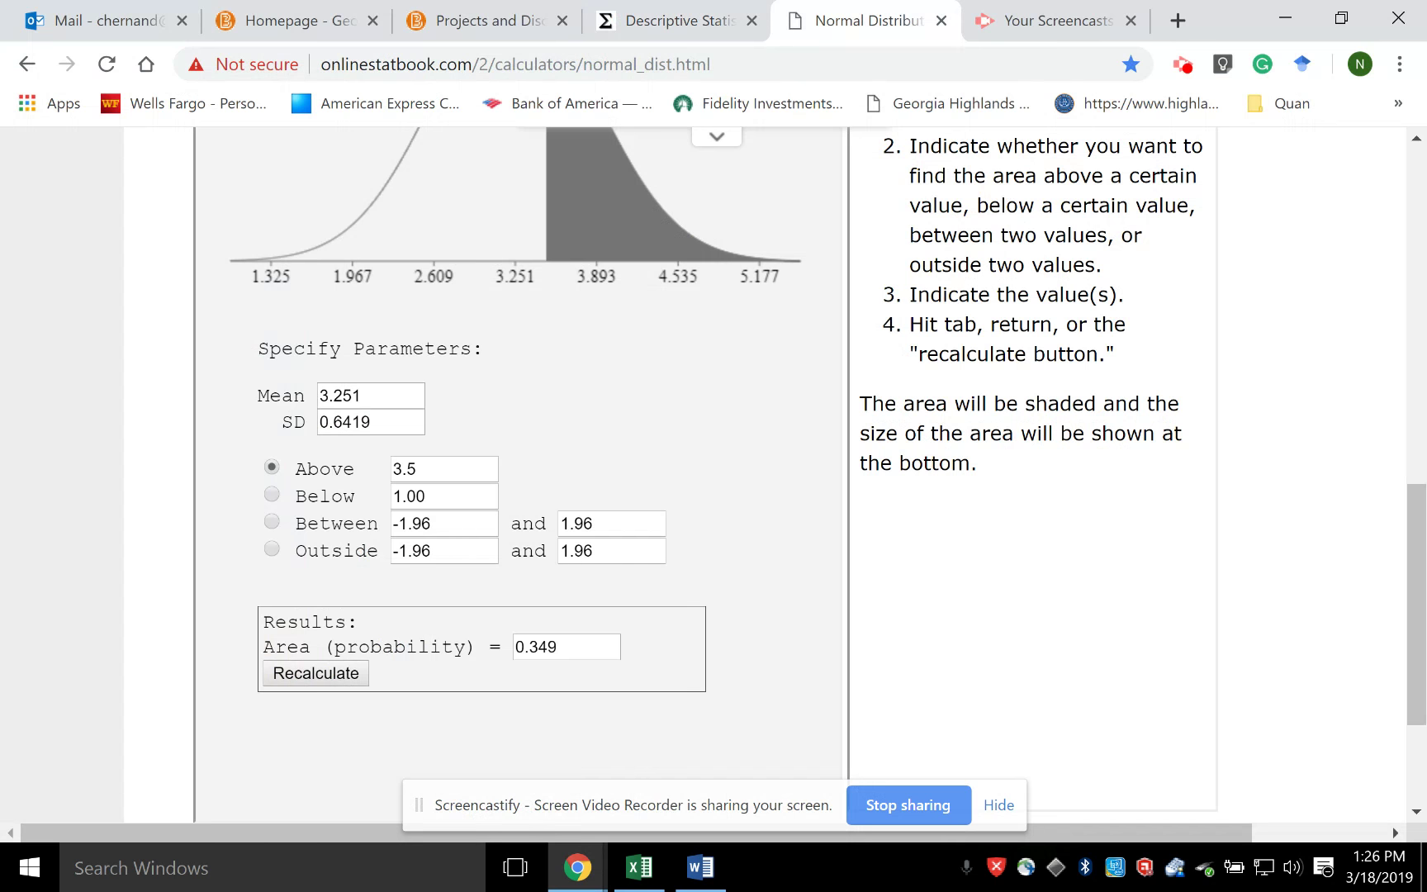
scroll(713, 475, "up", 15)
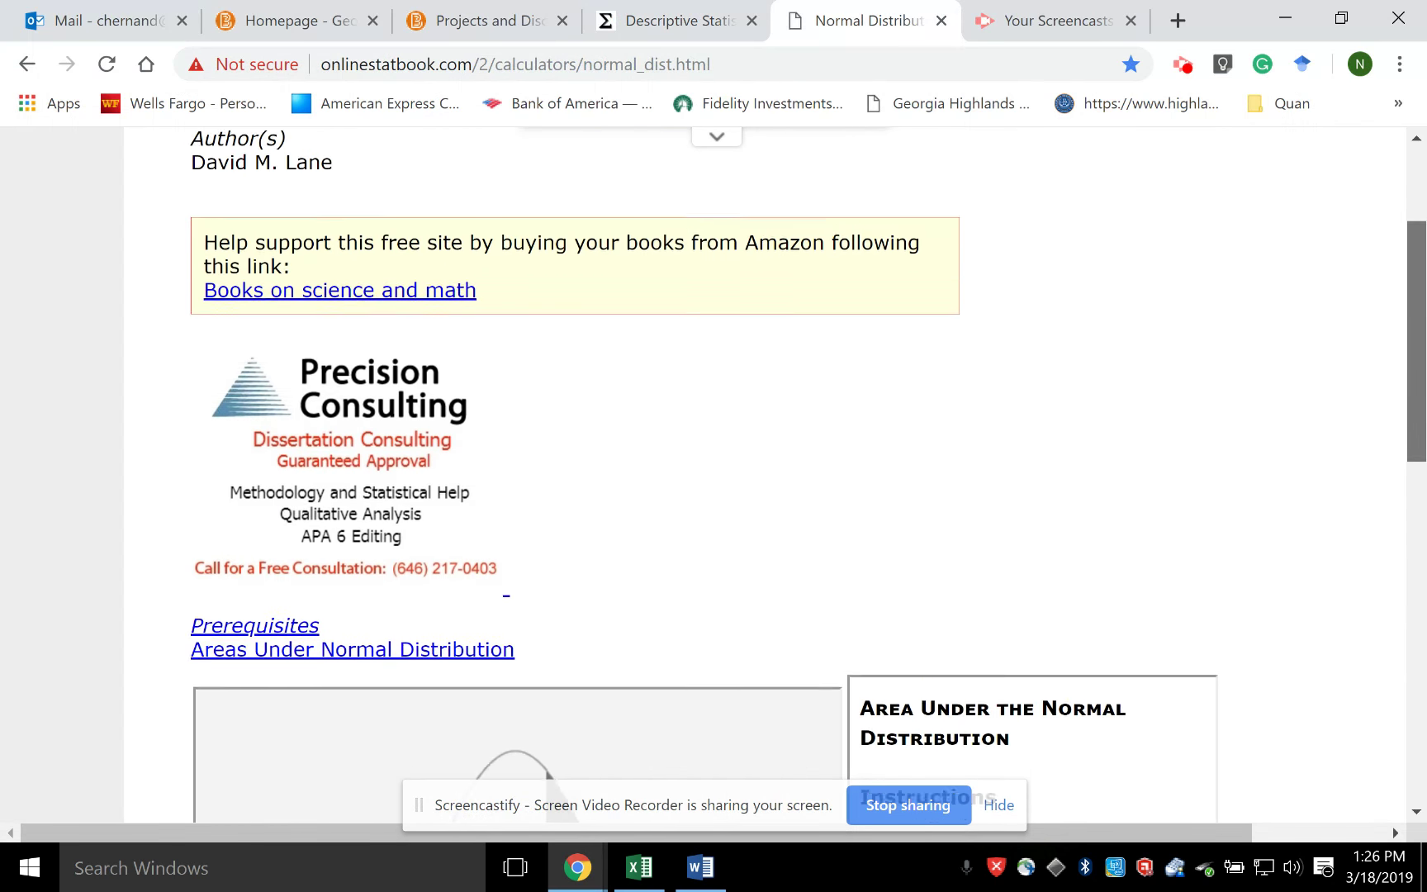
scroll(714, 475, "up", 1)
scroll(714, 475, "down", 15)
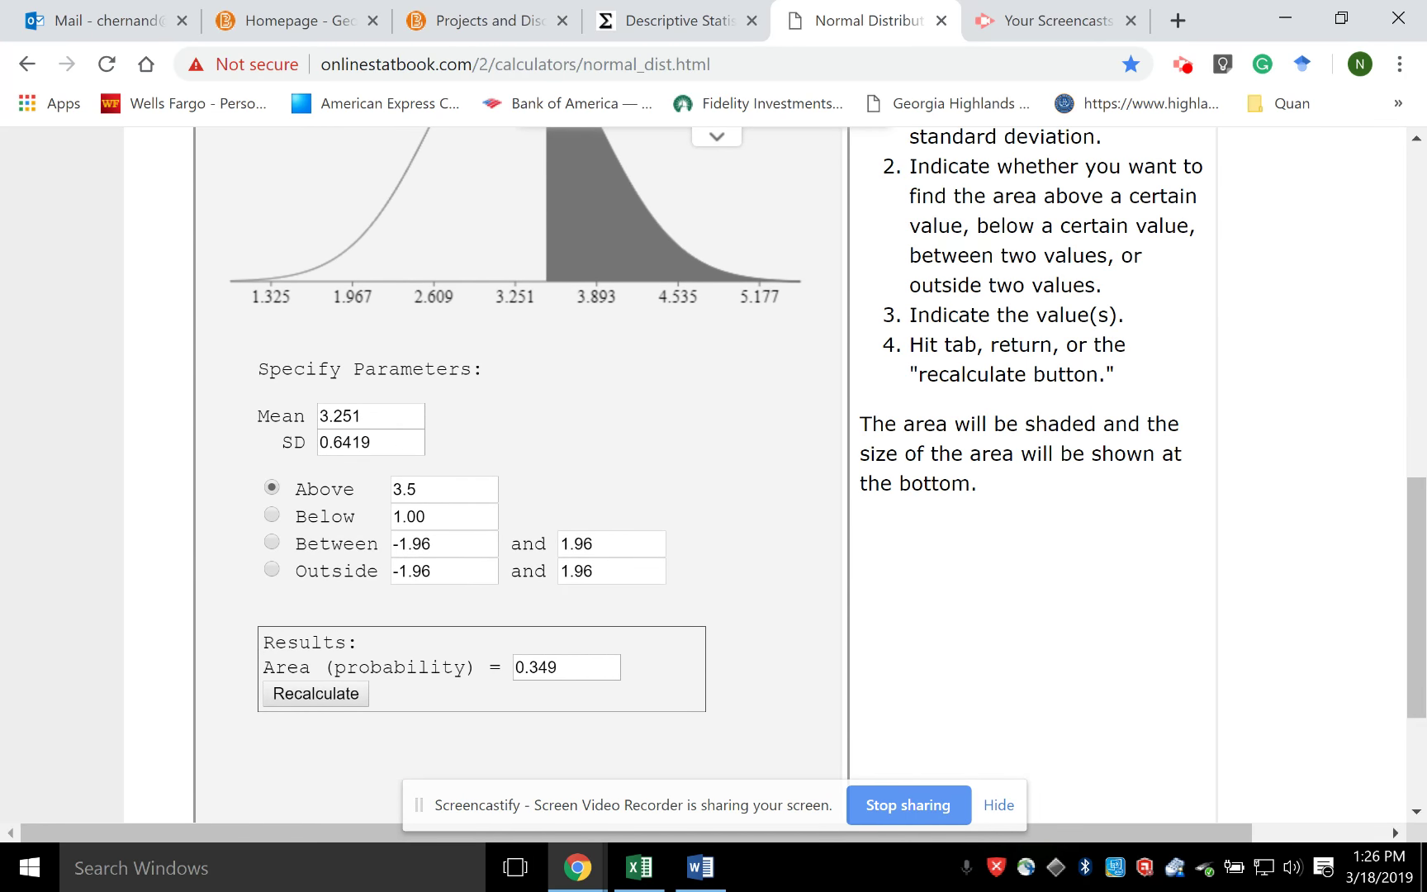
left_click(272, 515)
key("Tab")
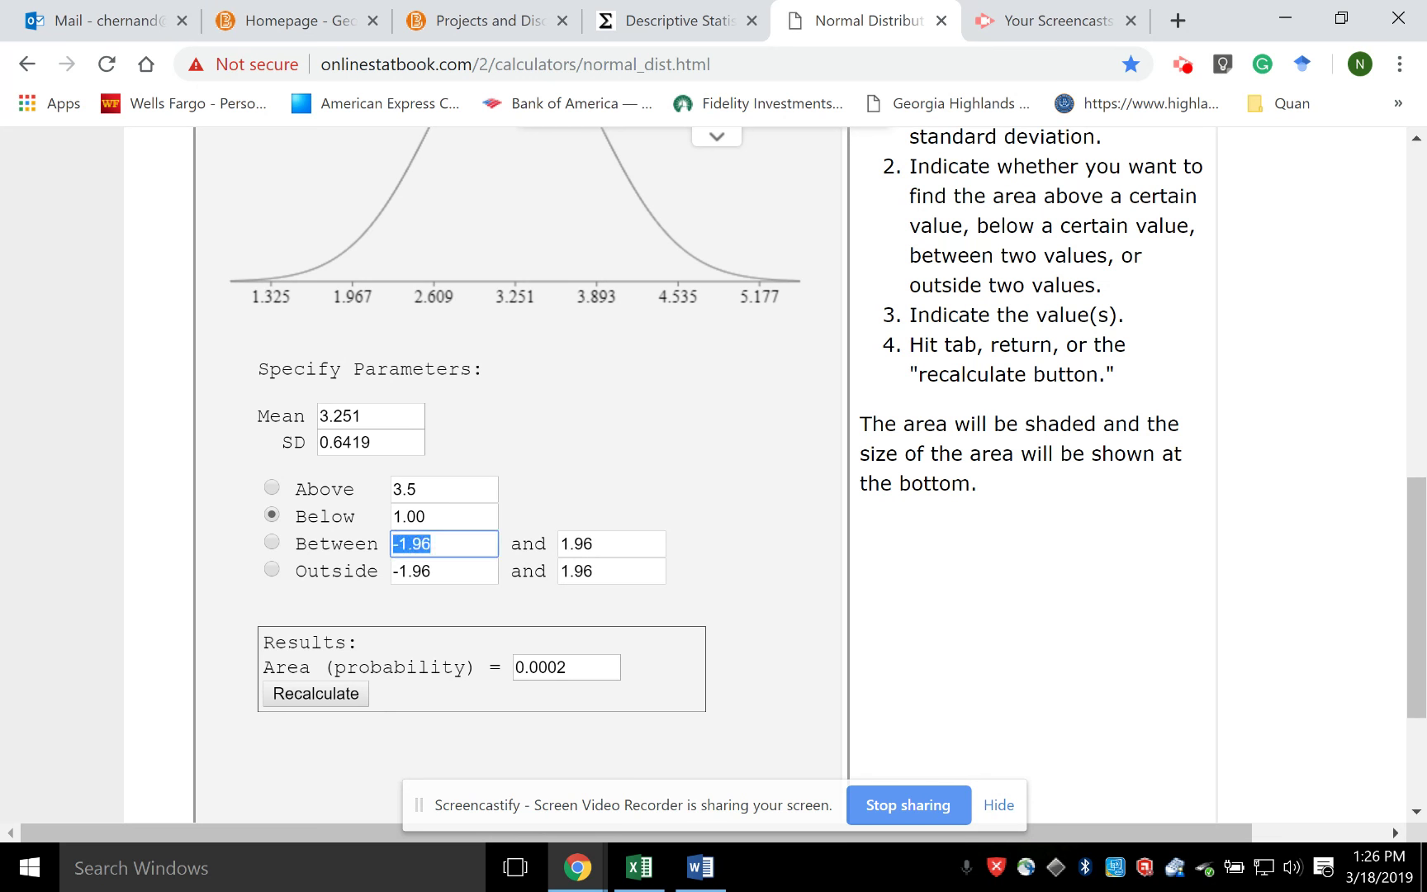
key("shift+Tab")
key("BackSpace")
type("1.00")
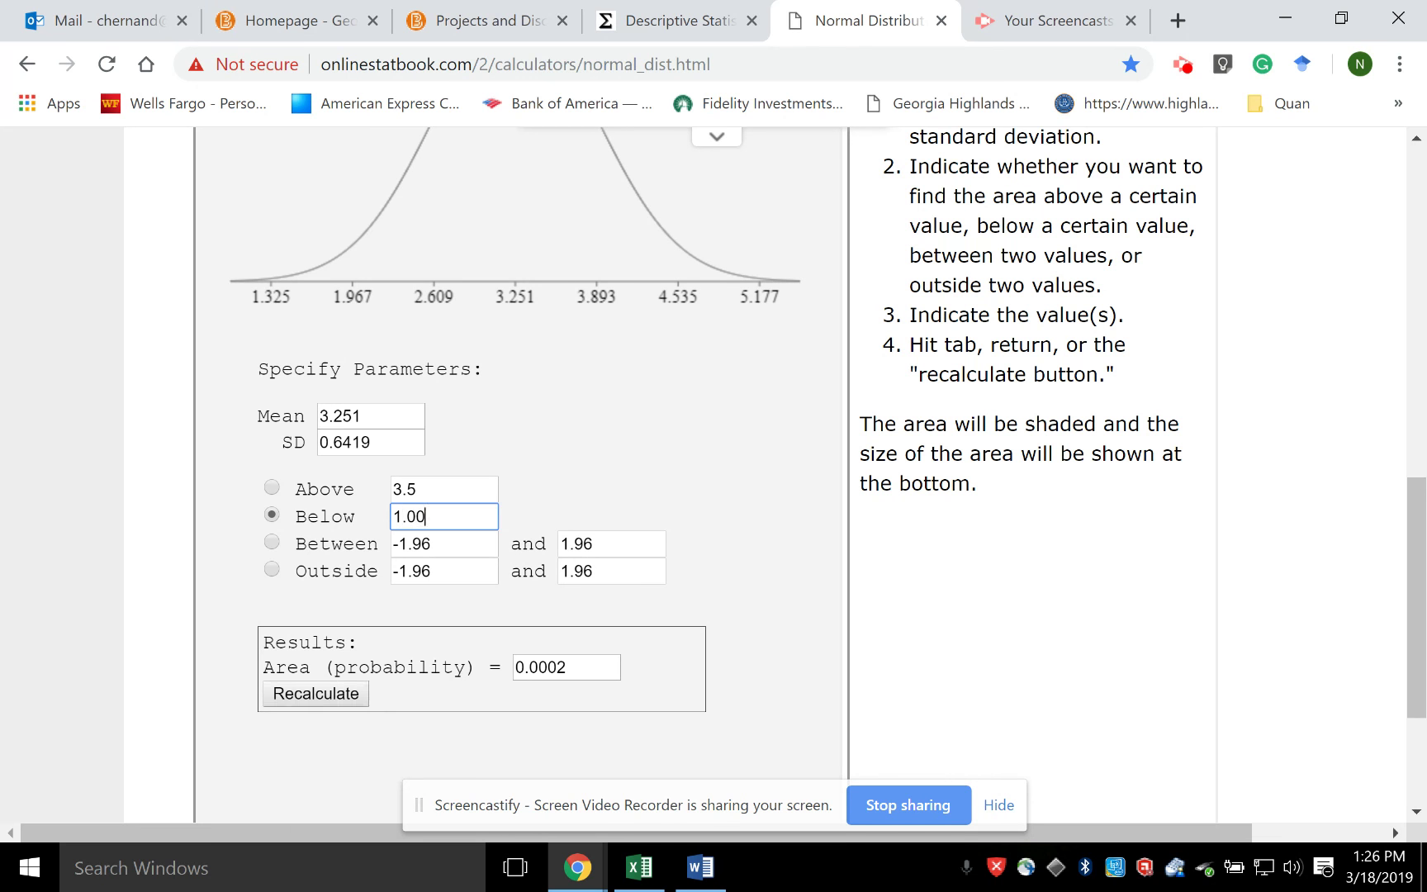
key("Return")
Step: Type the indented question 3 answer '0.0002 which becomes 0.02%'
left_click(700, 867)
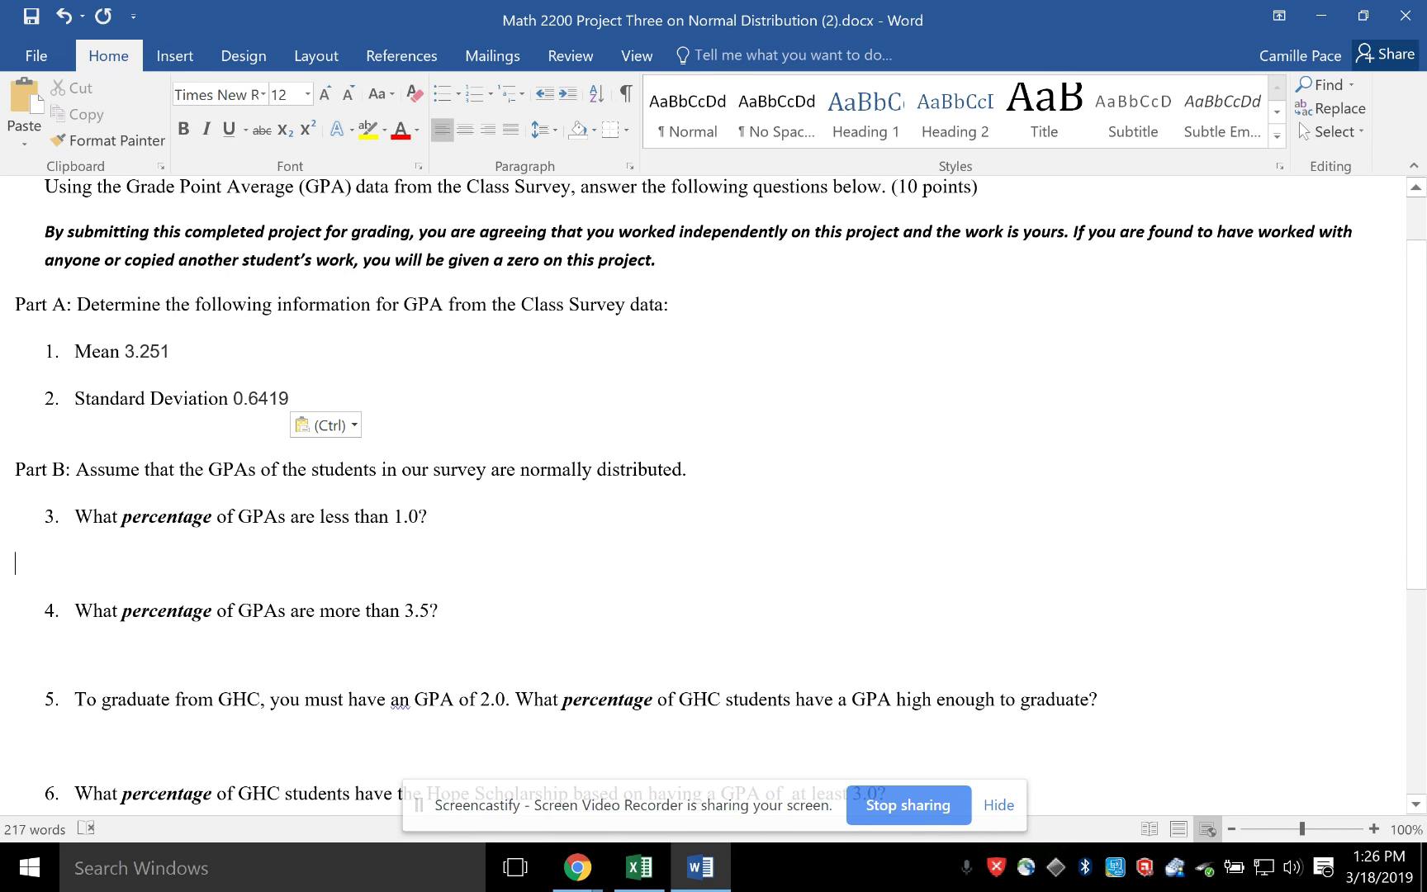
key("Tab")
key("Tab")
type("0")
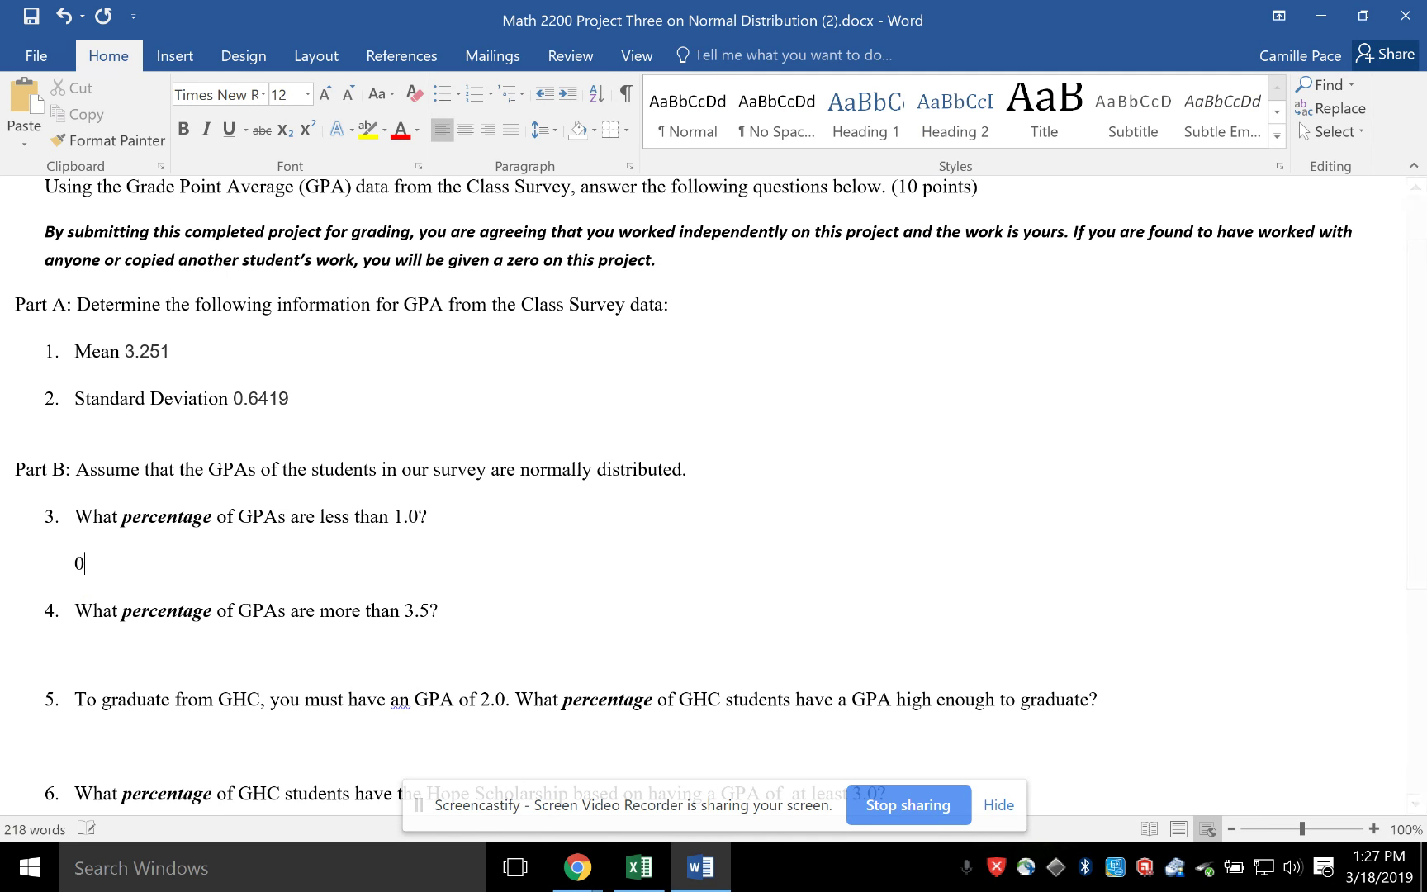
type(".0002 which beo")
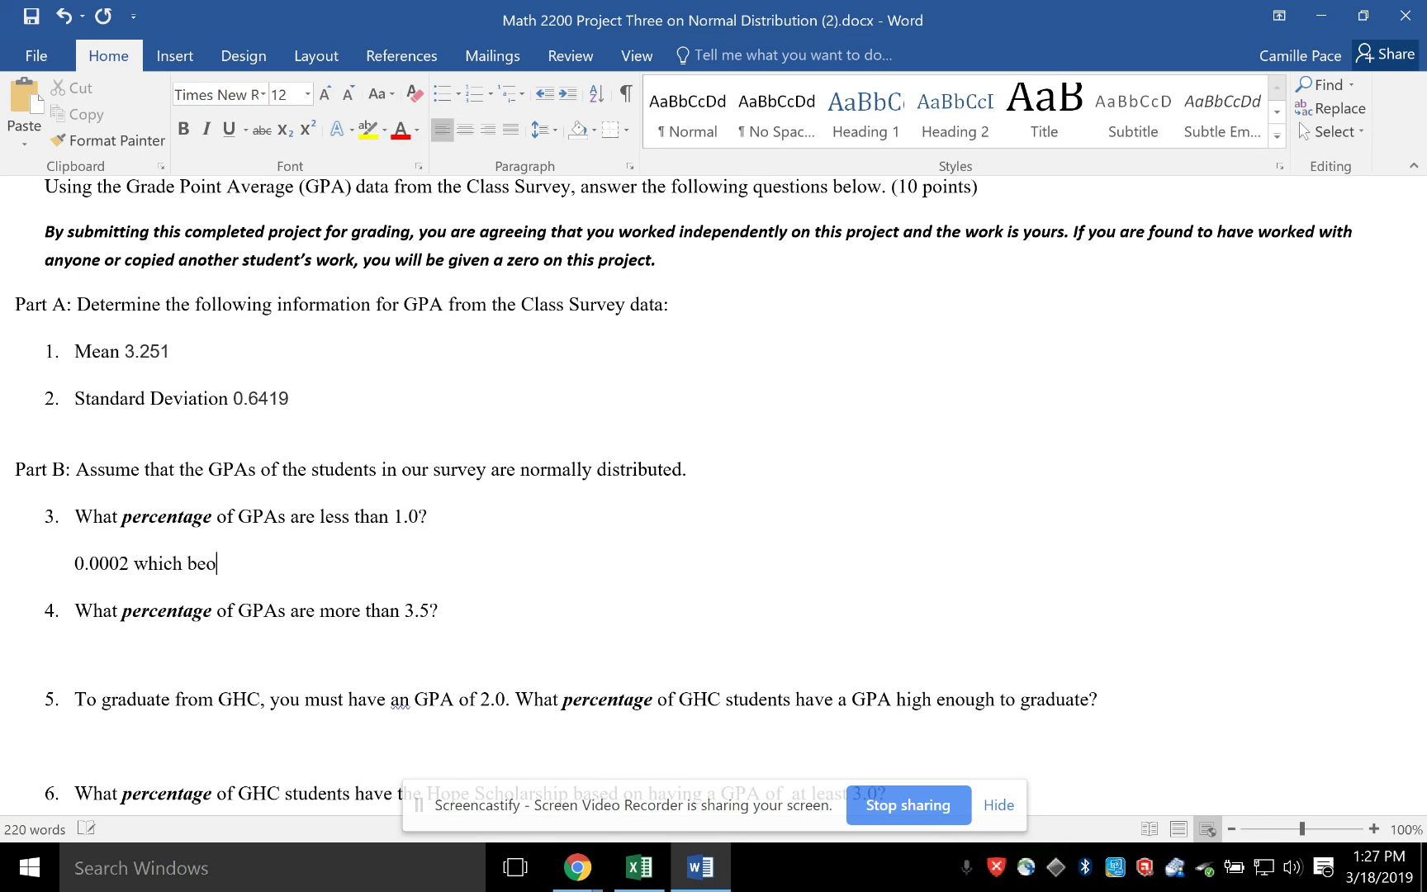
key("BackSpace")
type("comes 0.02%")
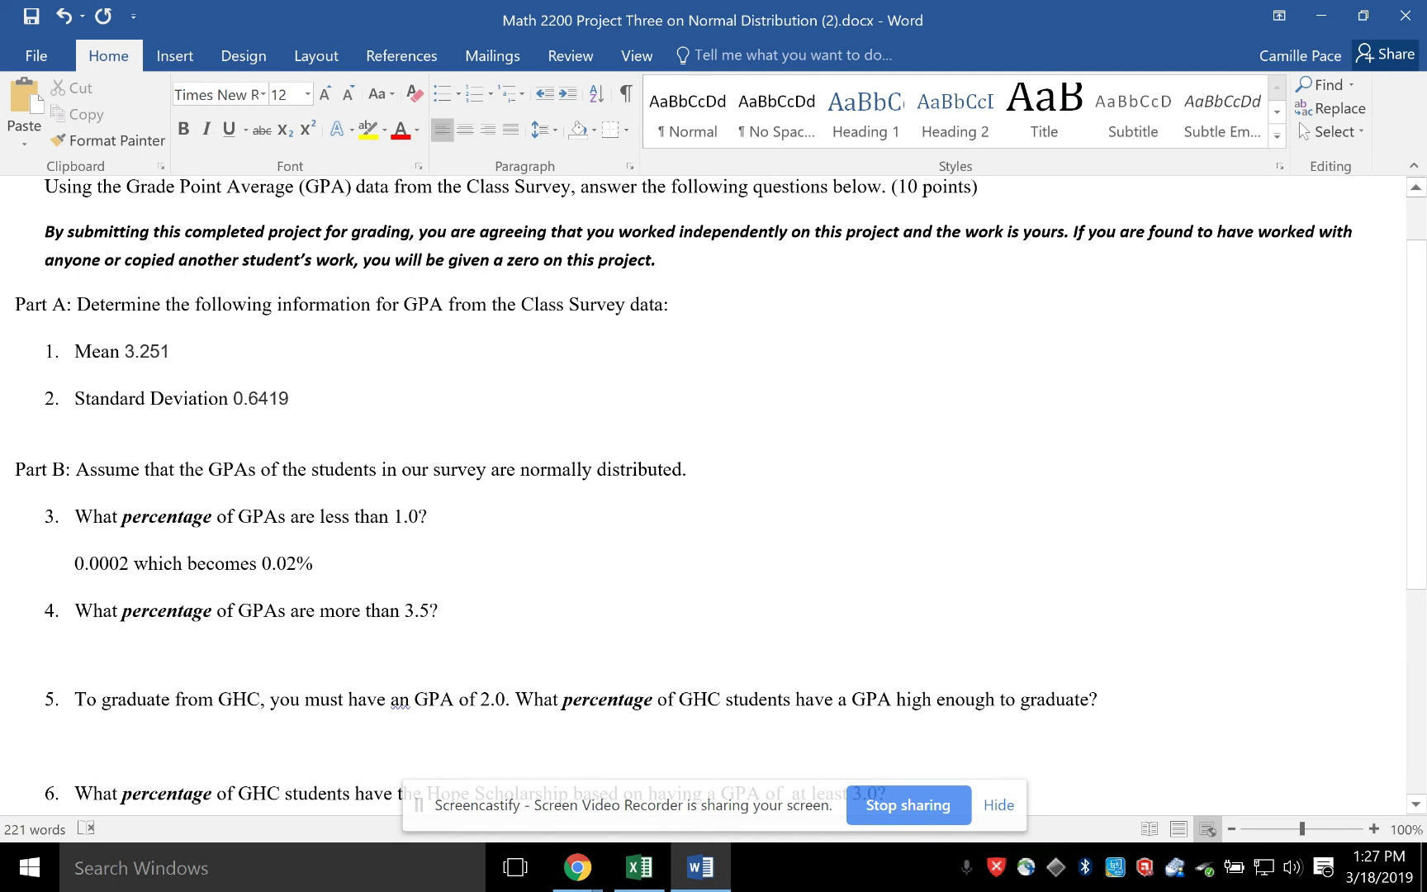
Step: Highlight the two zeros in 0.0002 yellow and indent an answer line under question 4
left_click_drag(90, 563, 109, 563)
left_click(366, 130)
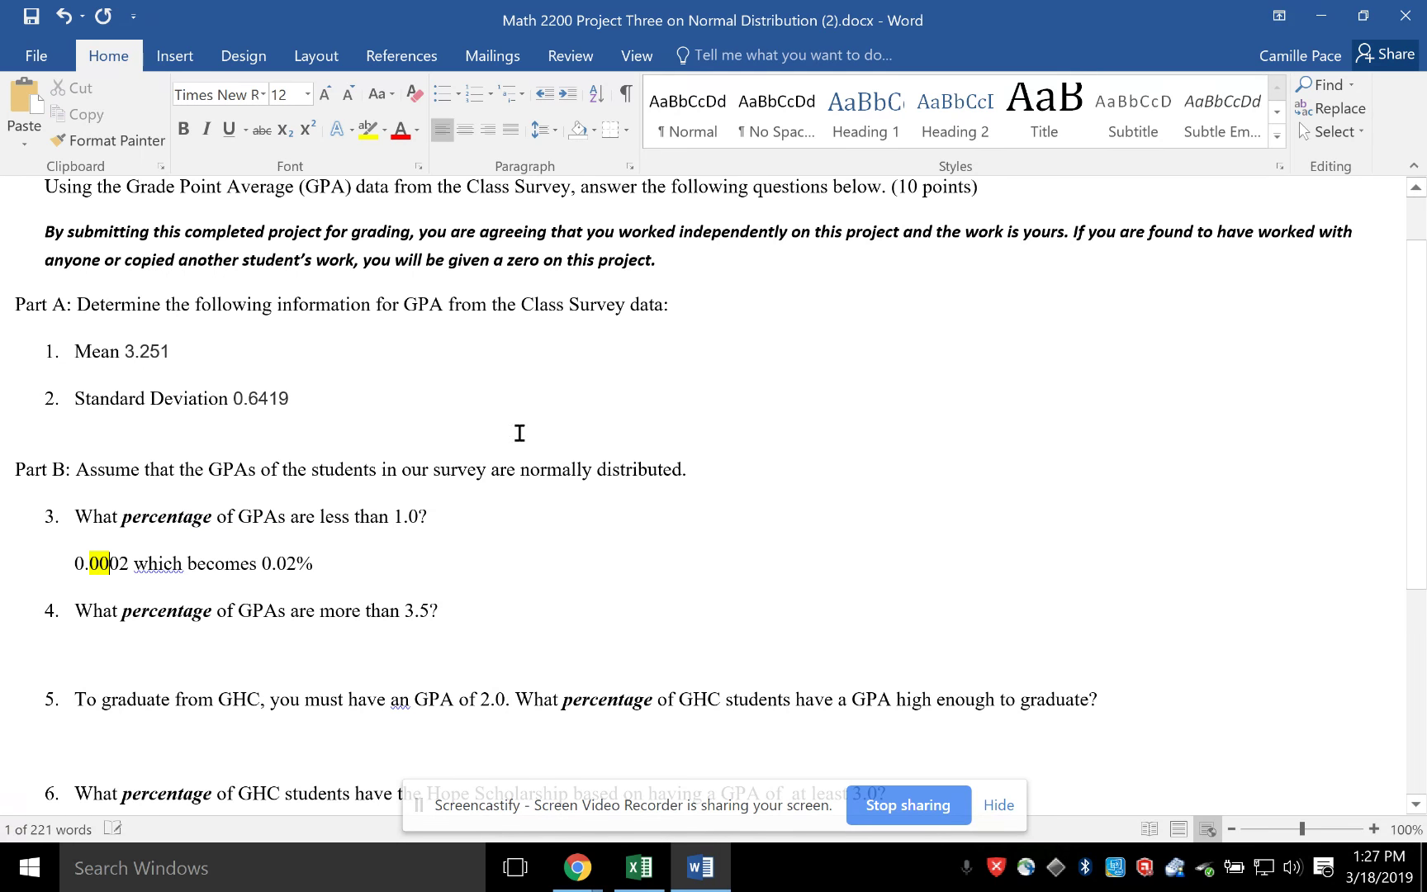
key("Right")
left_click(15, 632)
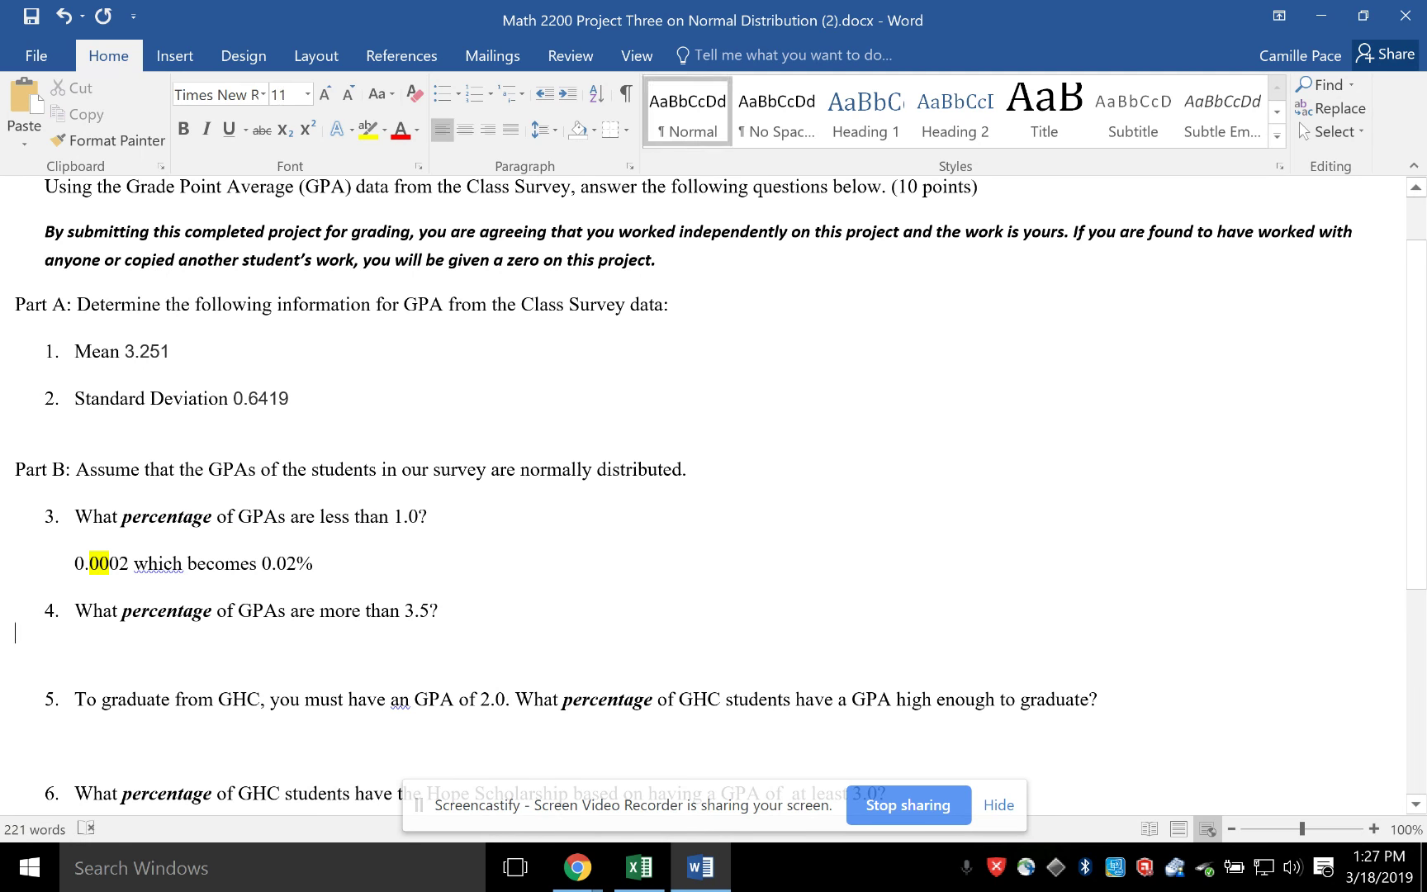
key("Tab")
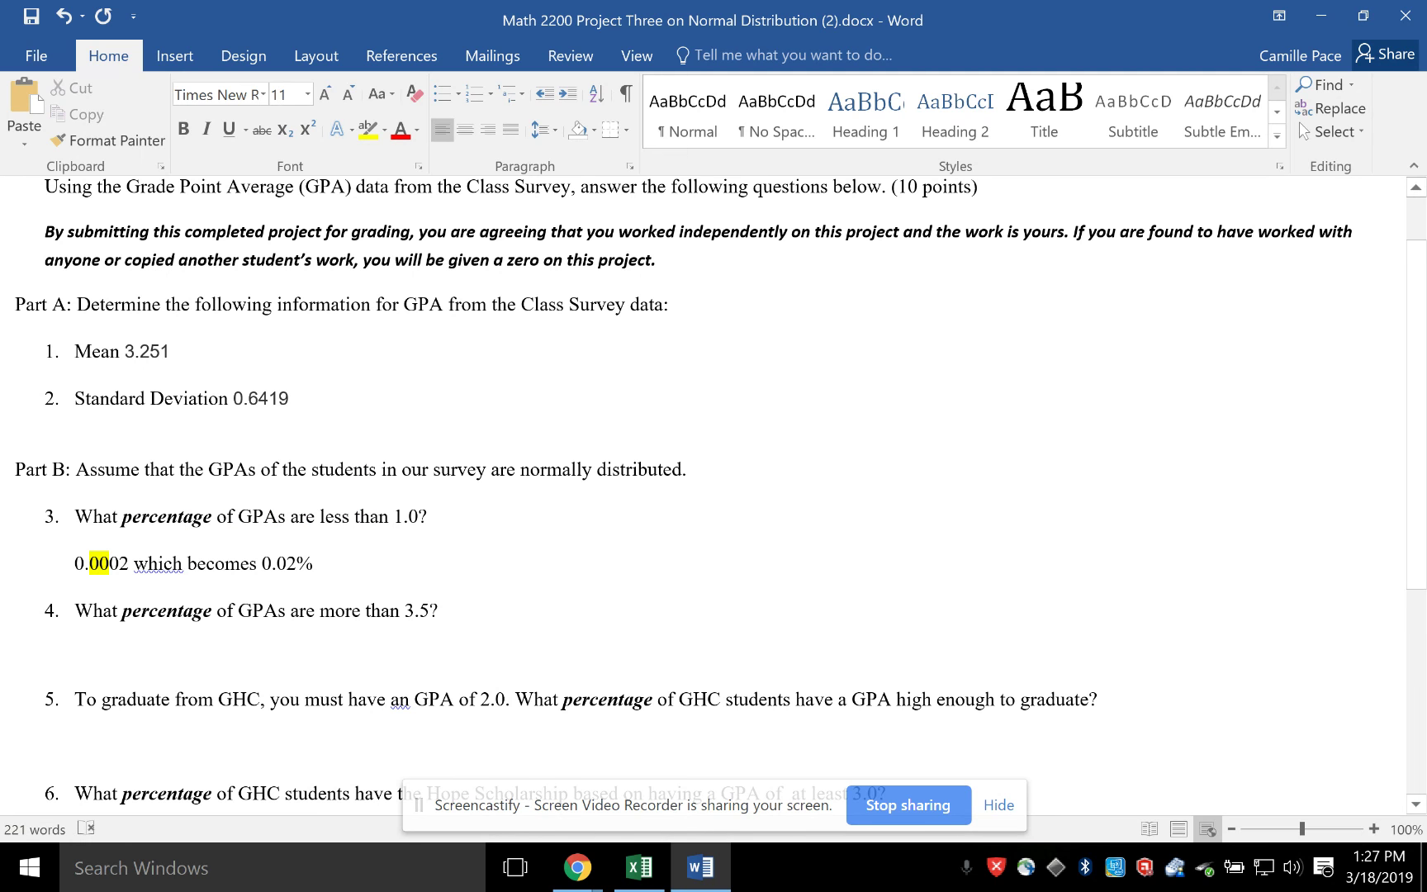
Step: Find the area above 3.5 in the Normal Distribution Calculator and select the 0.349 result
mouse_move(577, 867)
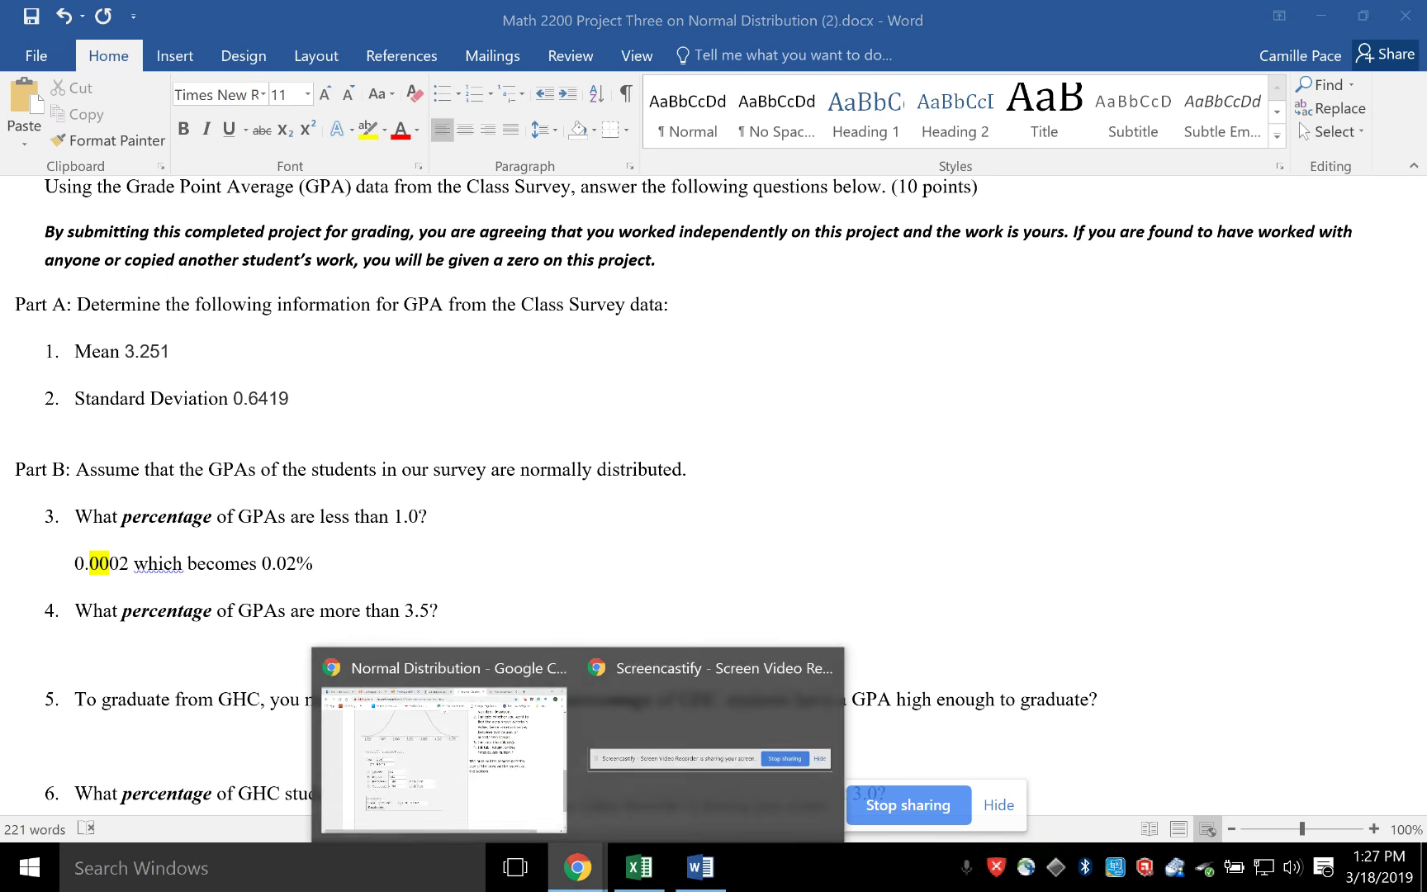
left_click(421, 711)
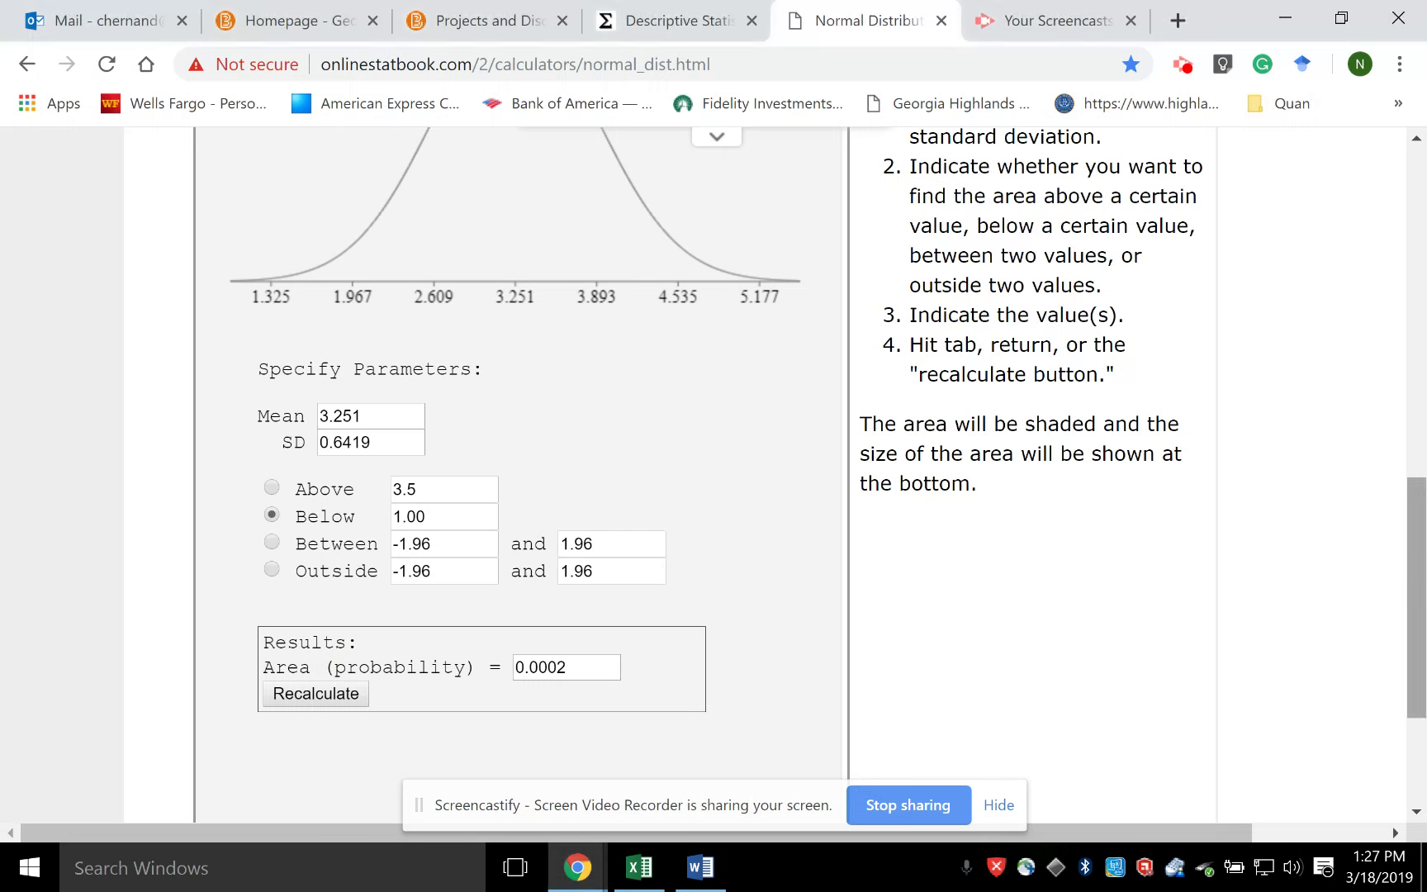
scroll(1417, 594, "up", 4)
scroll(1417, 595, "down", 4)
scroll(1417, 595, "down", 1)
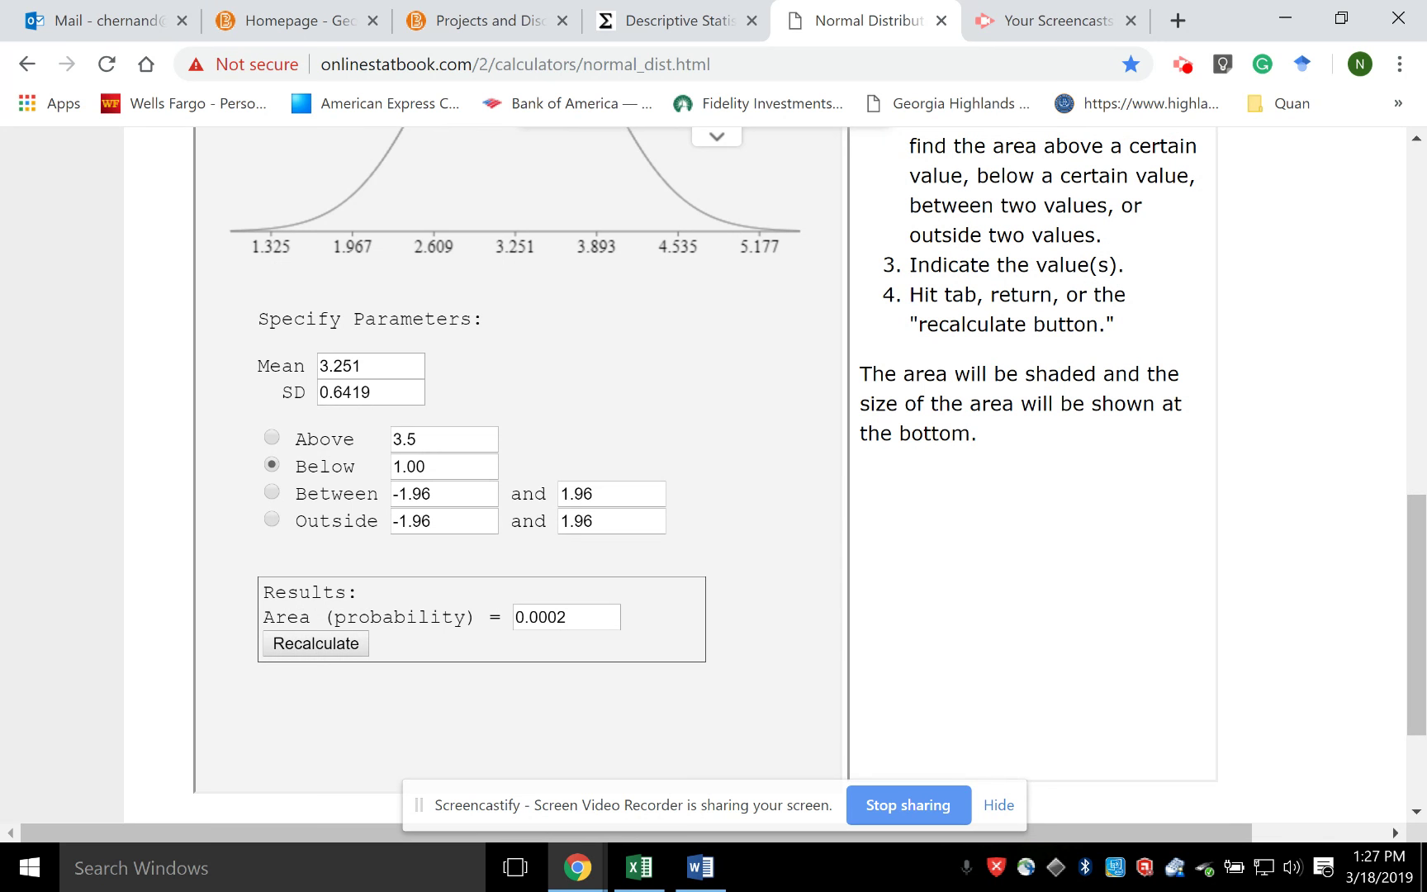
left_click(272, 436)
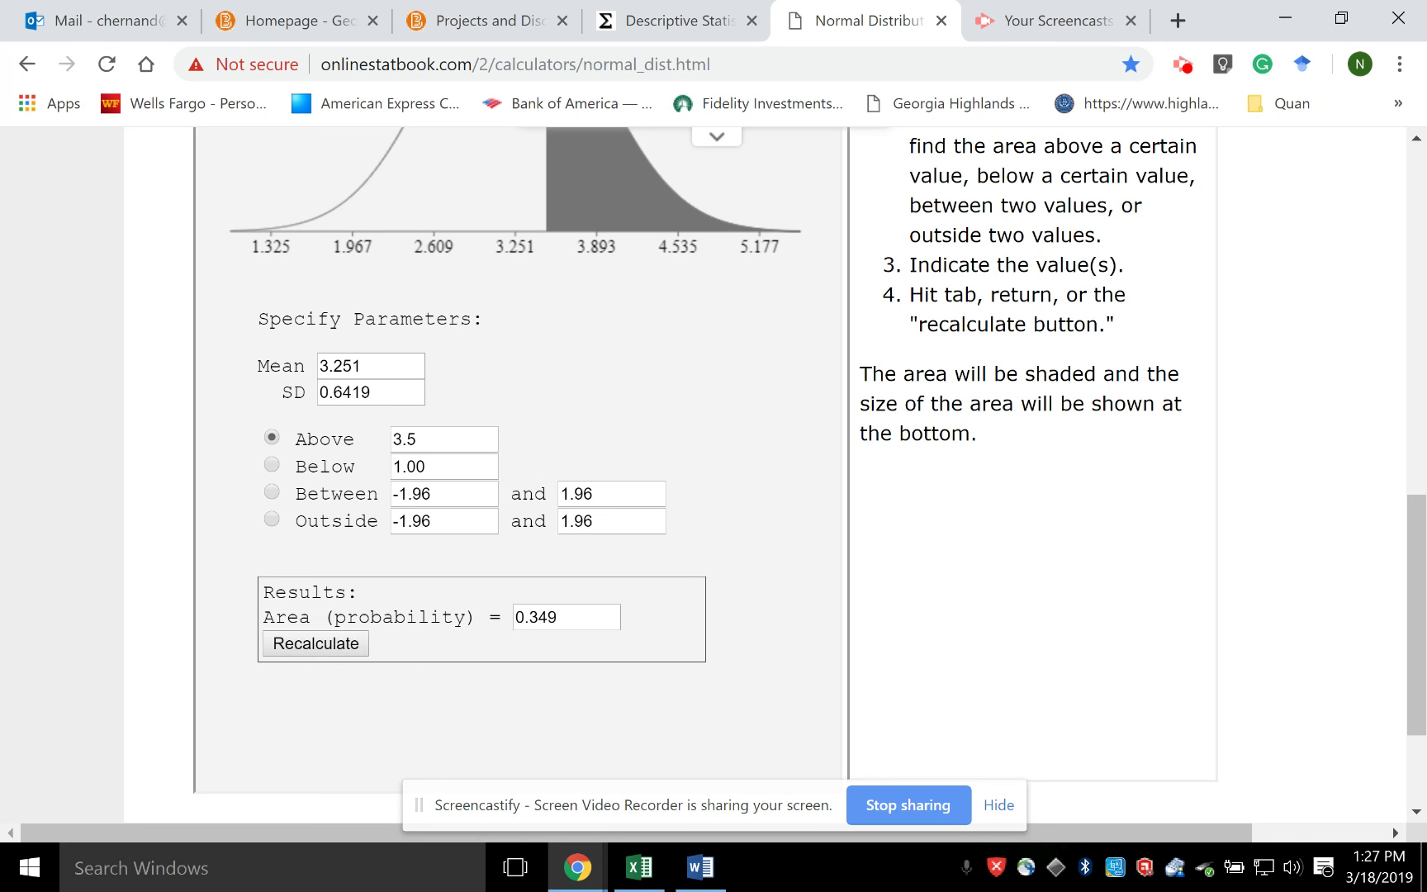
double_click(535, 617)
key("ctrl+c")
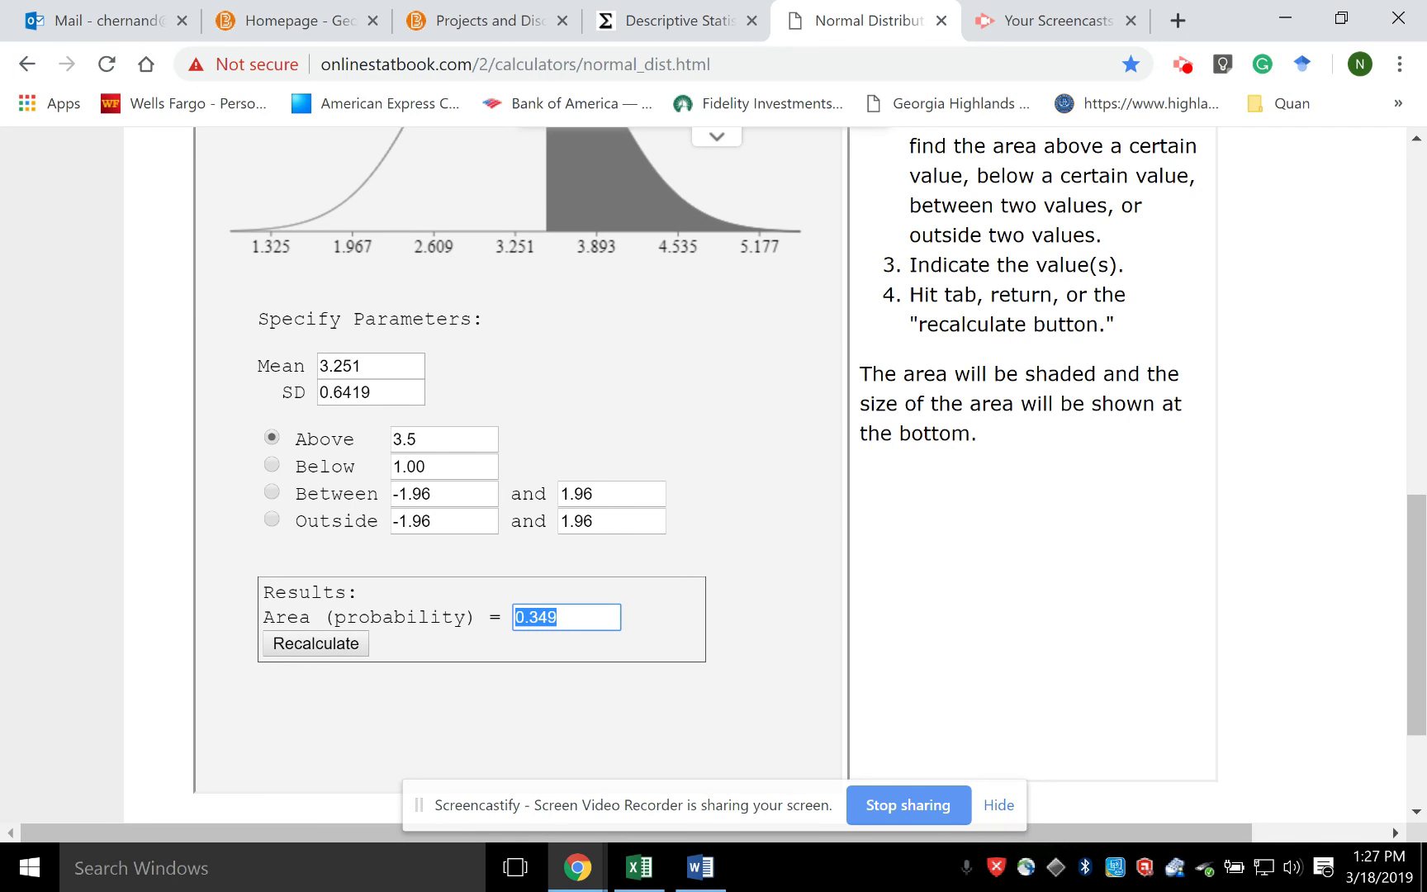
Step: Answer question 4: '0.349 which becomes 34.9%. Almost 35% of students have a GPA higher than 3.5.'
key("alt+Tab")
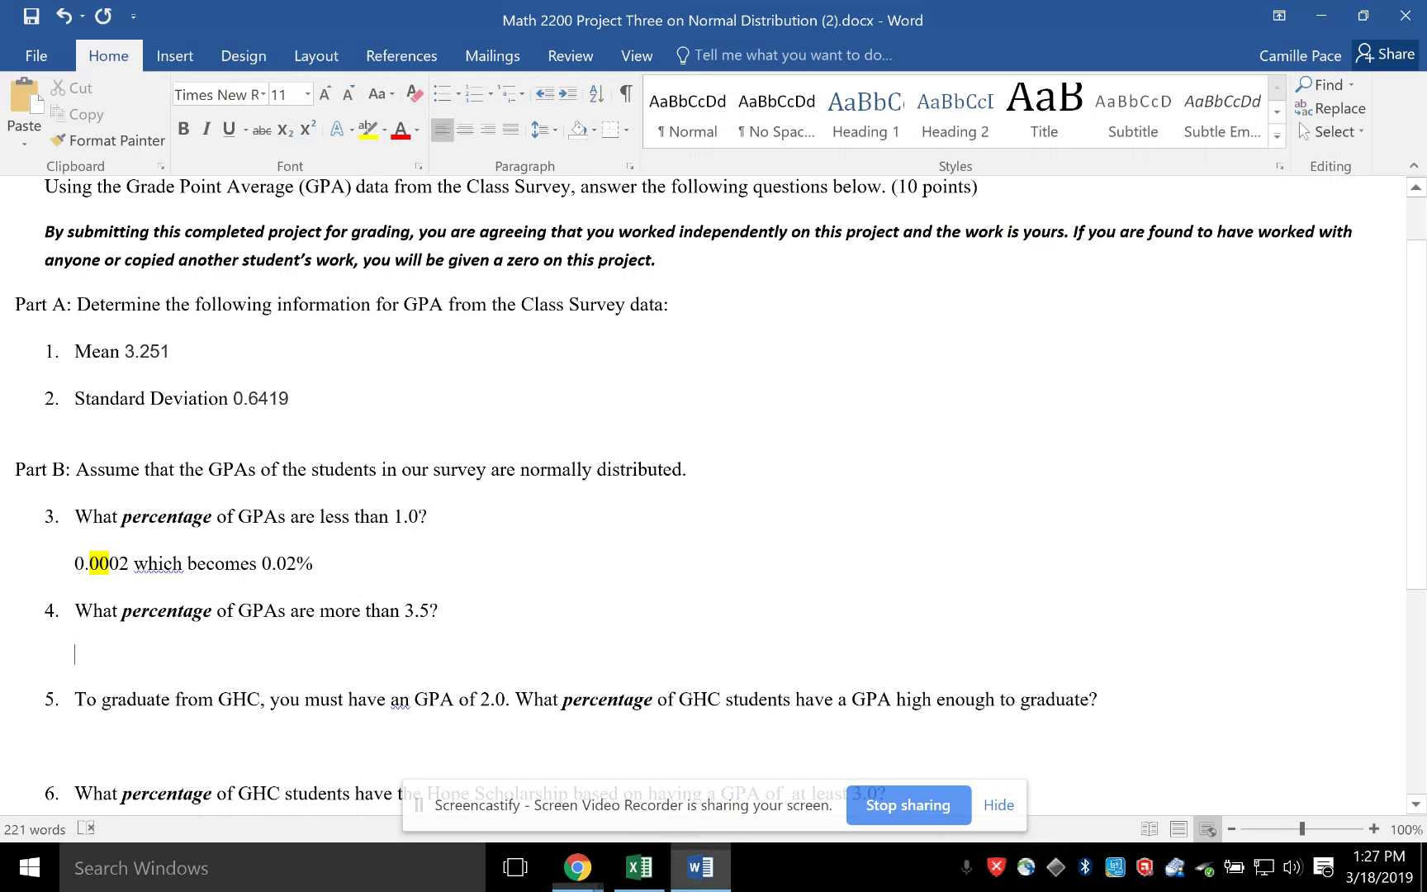
key("ctrl+v")
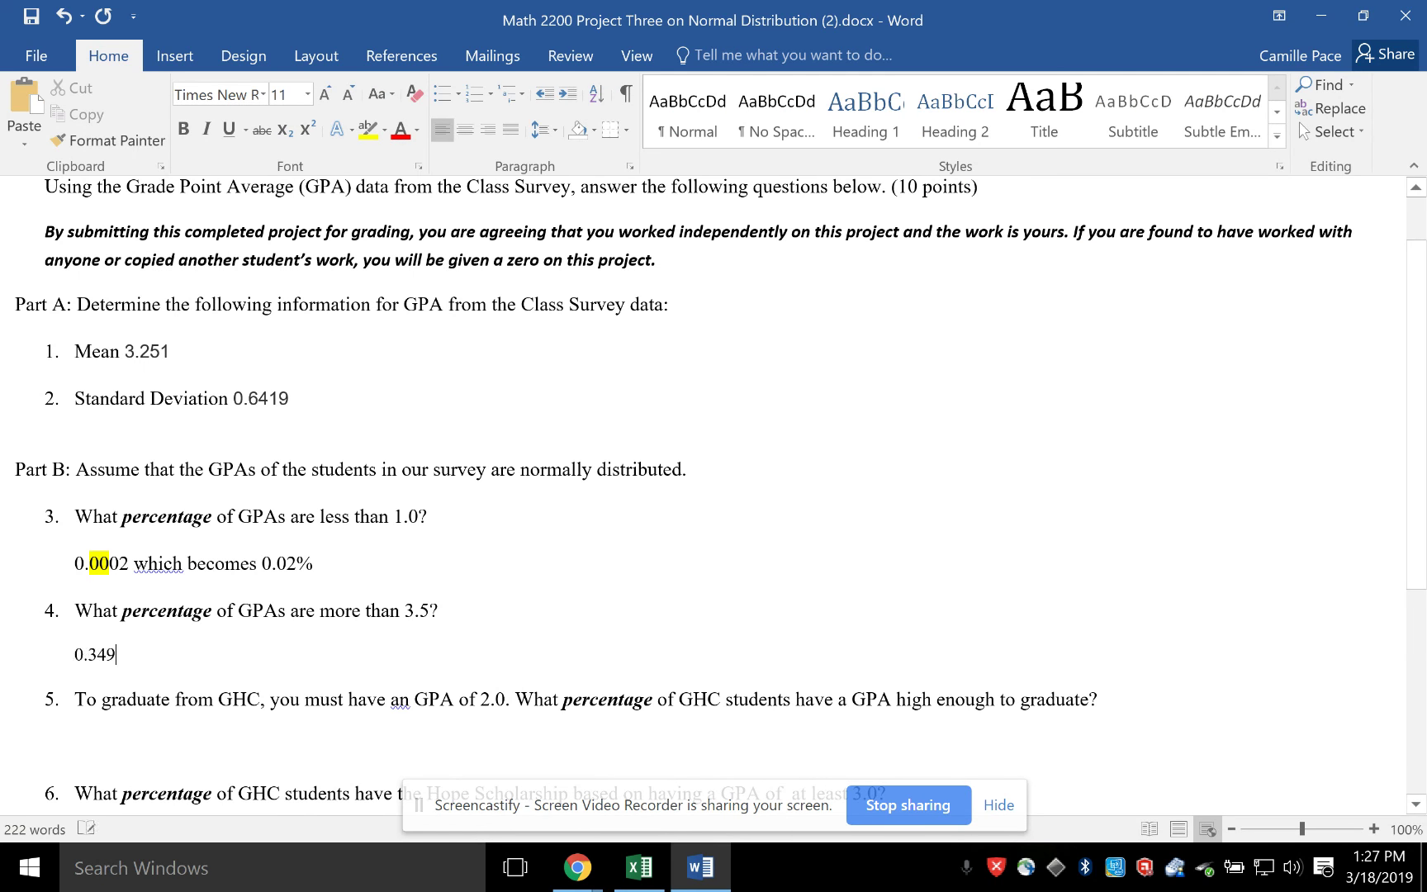
type("which becomes ")
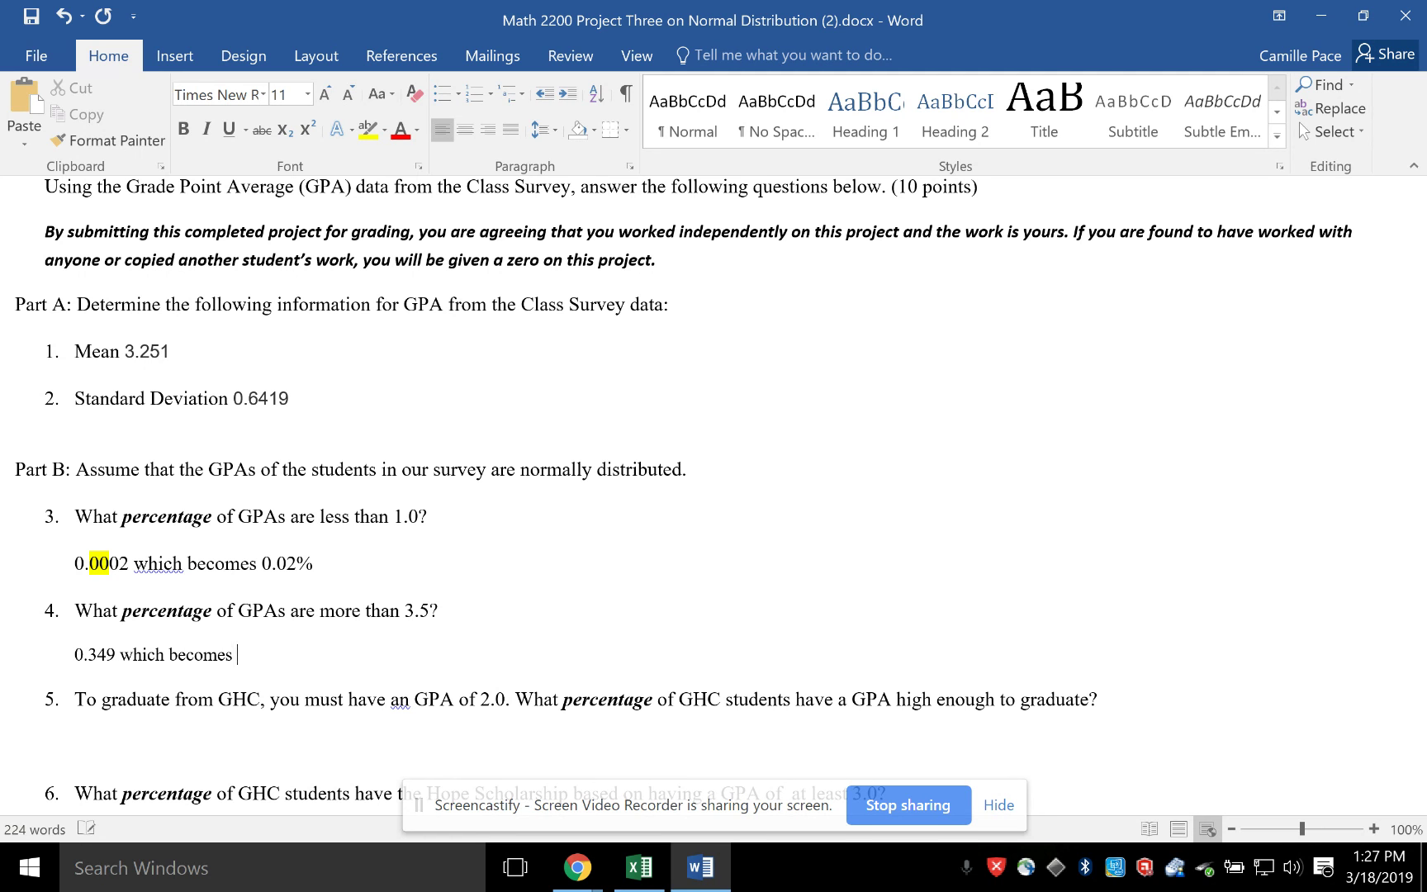
type("34.9%")
scroll(713, 496, "up", 2)
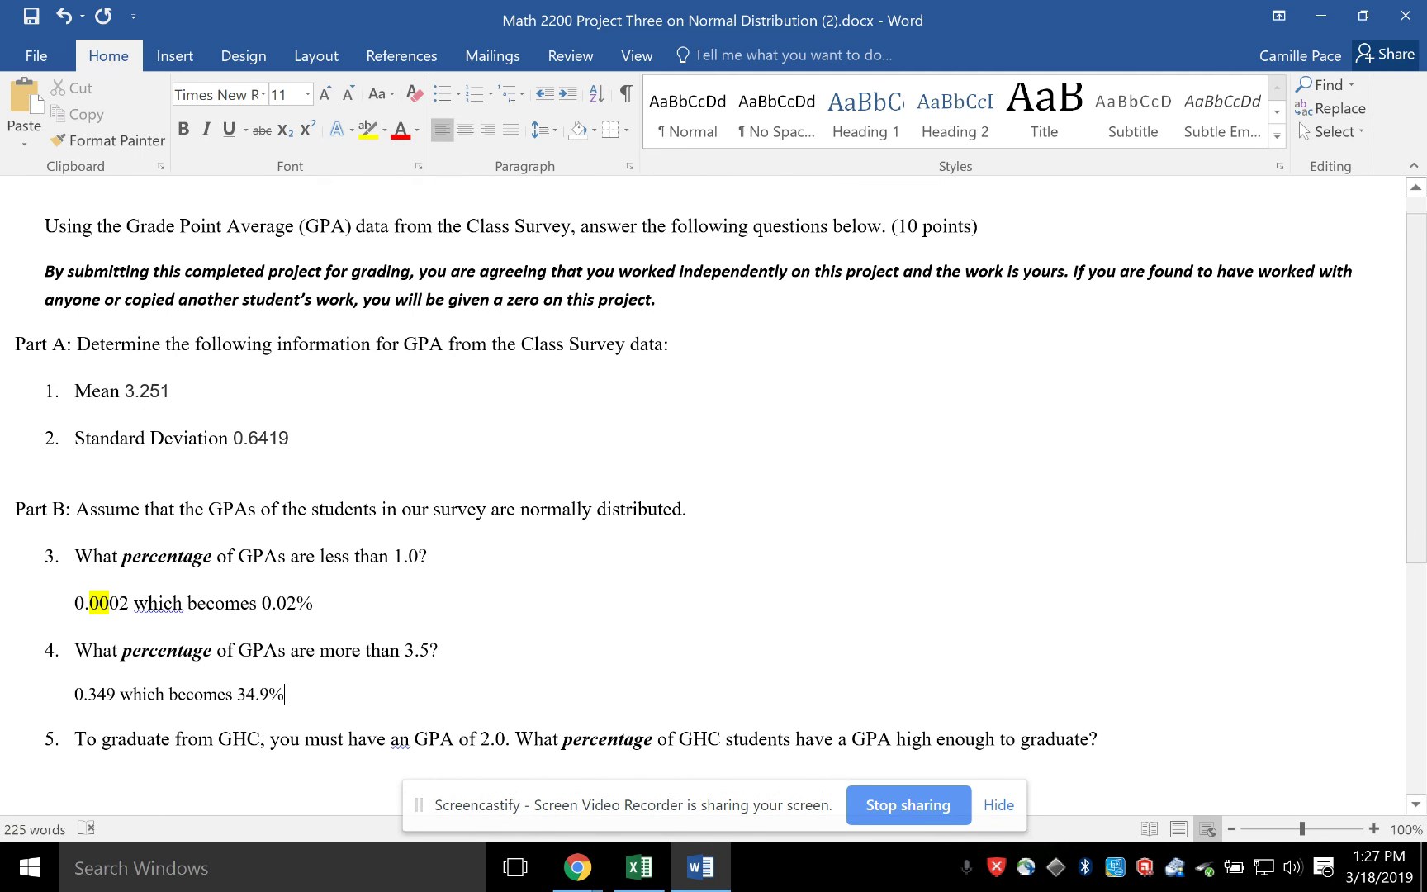
scroll(714, 495, "down", 1)
scroll(713, 496, "down", 1)
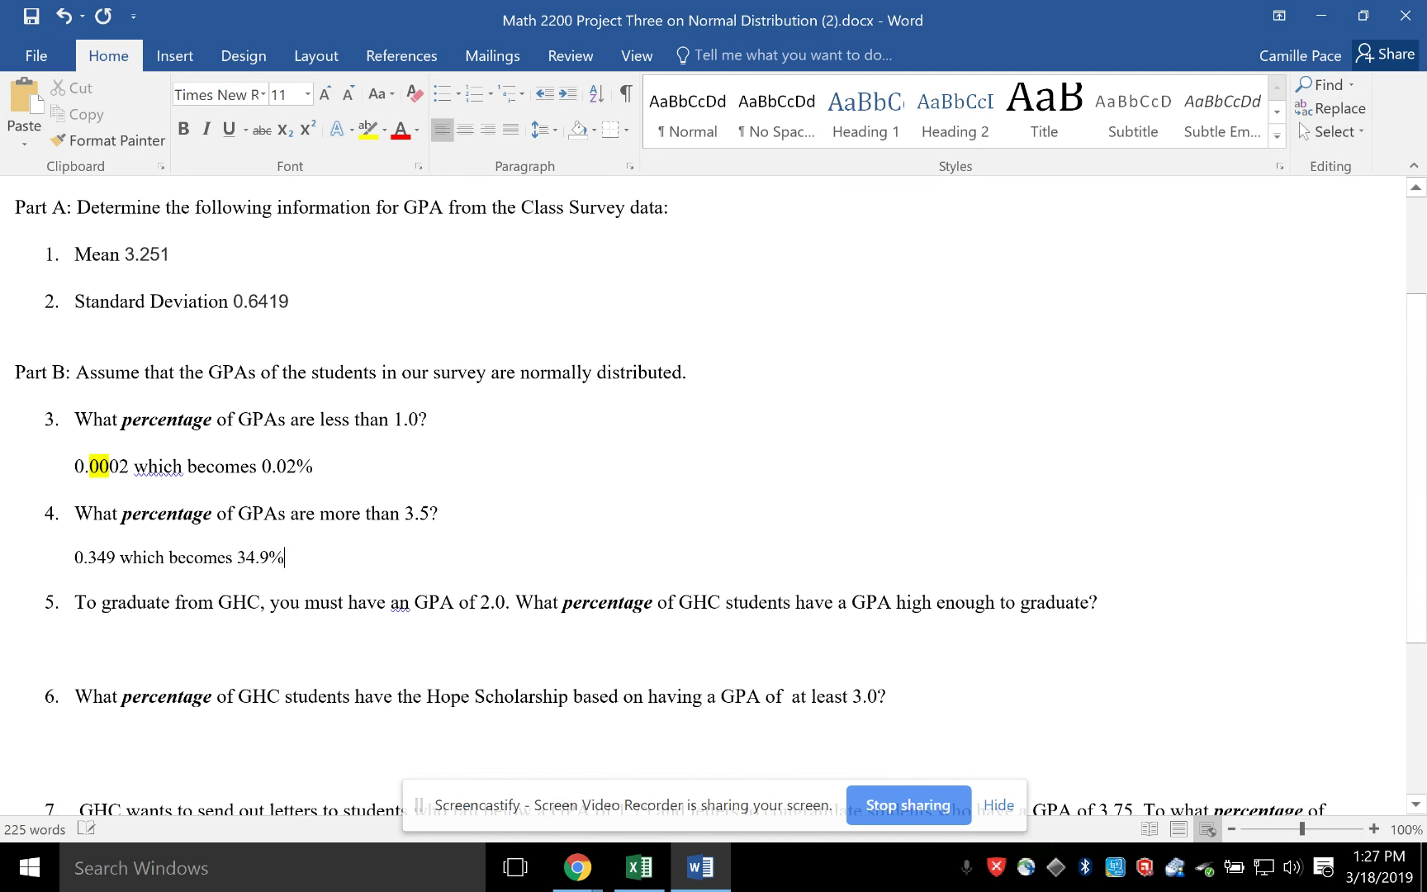
type(". ")
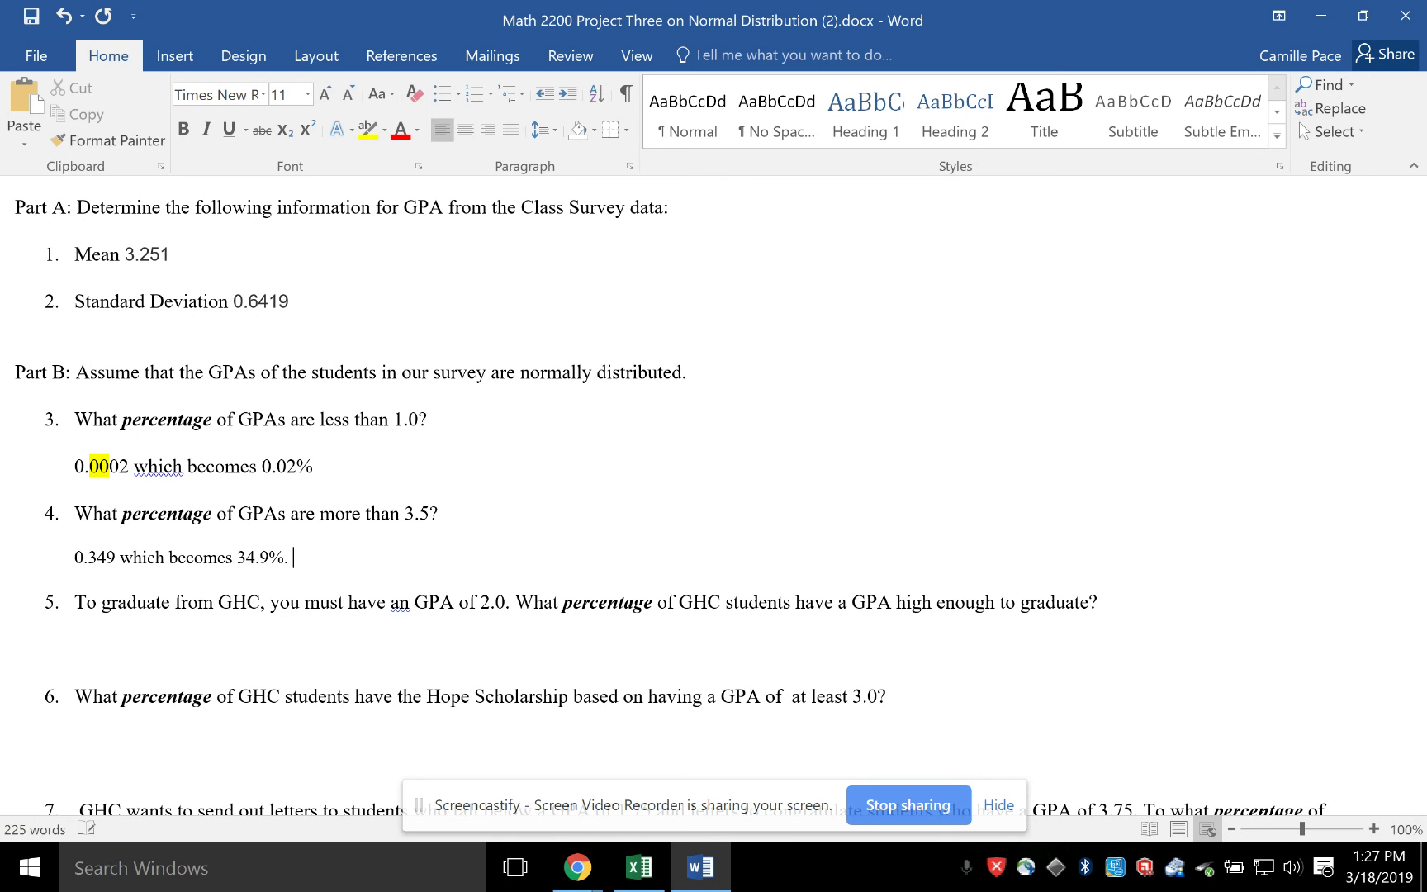
type("Almost 35% of students have")
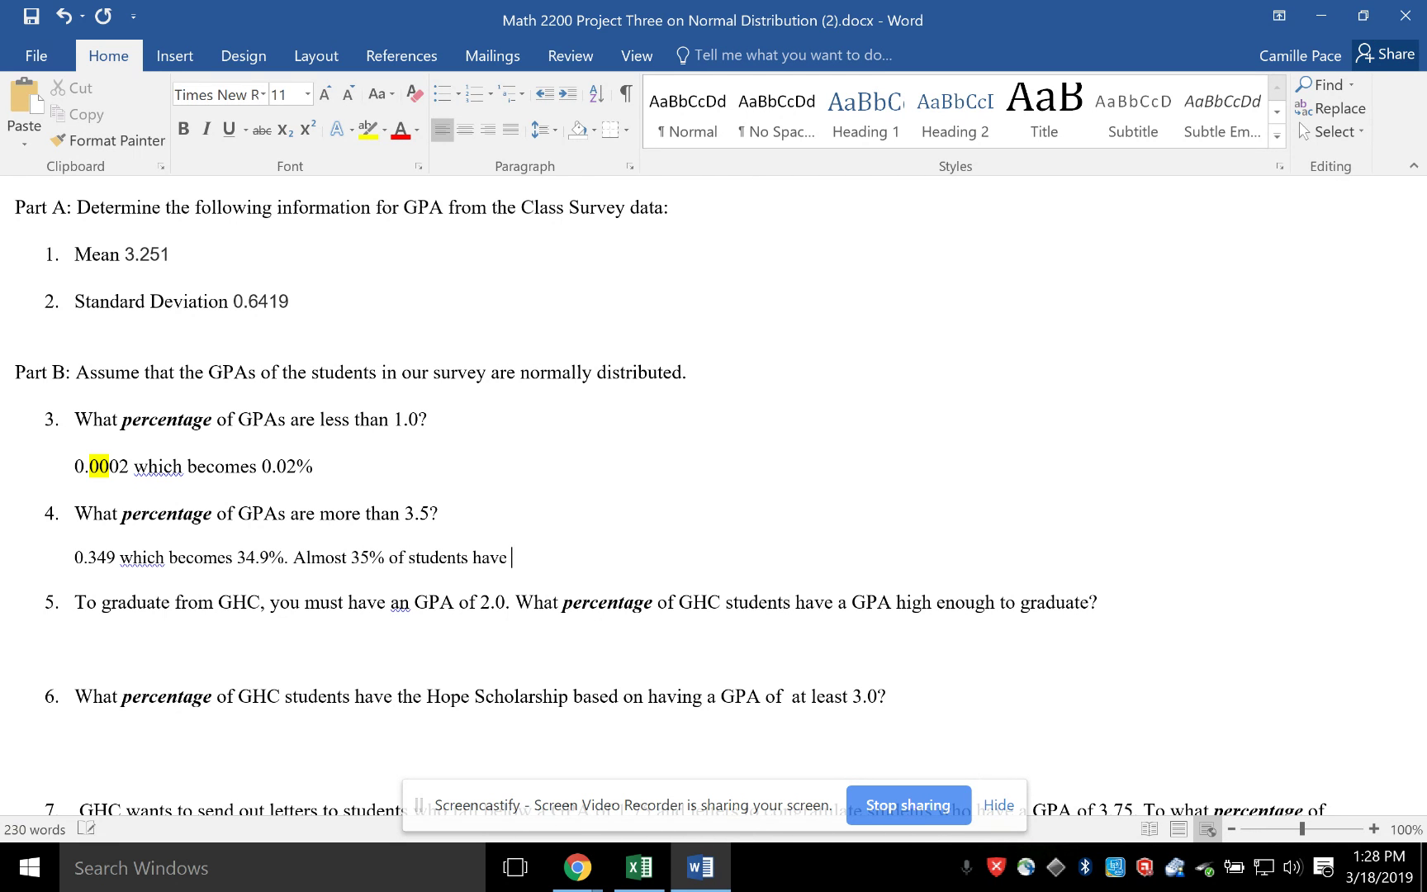
type(" a GPA higher tha")
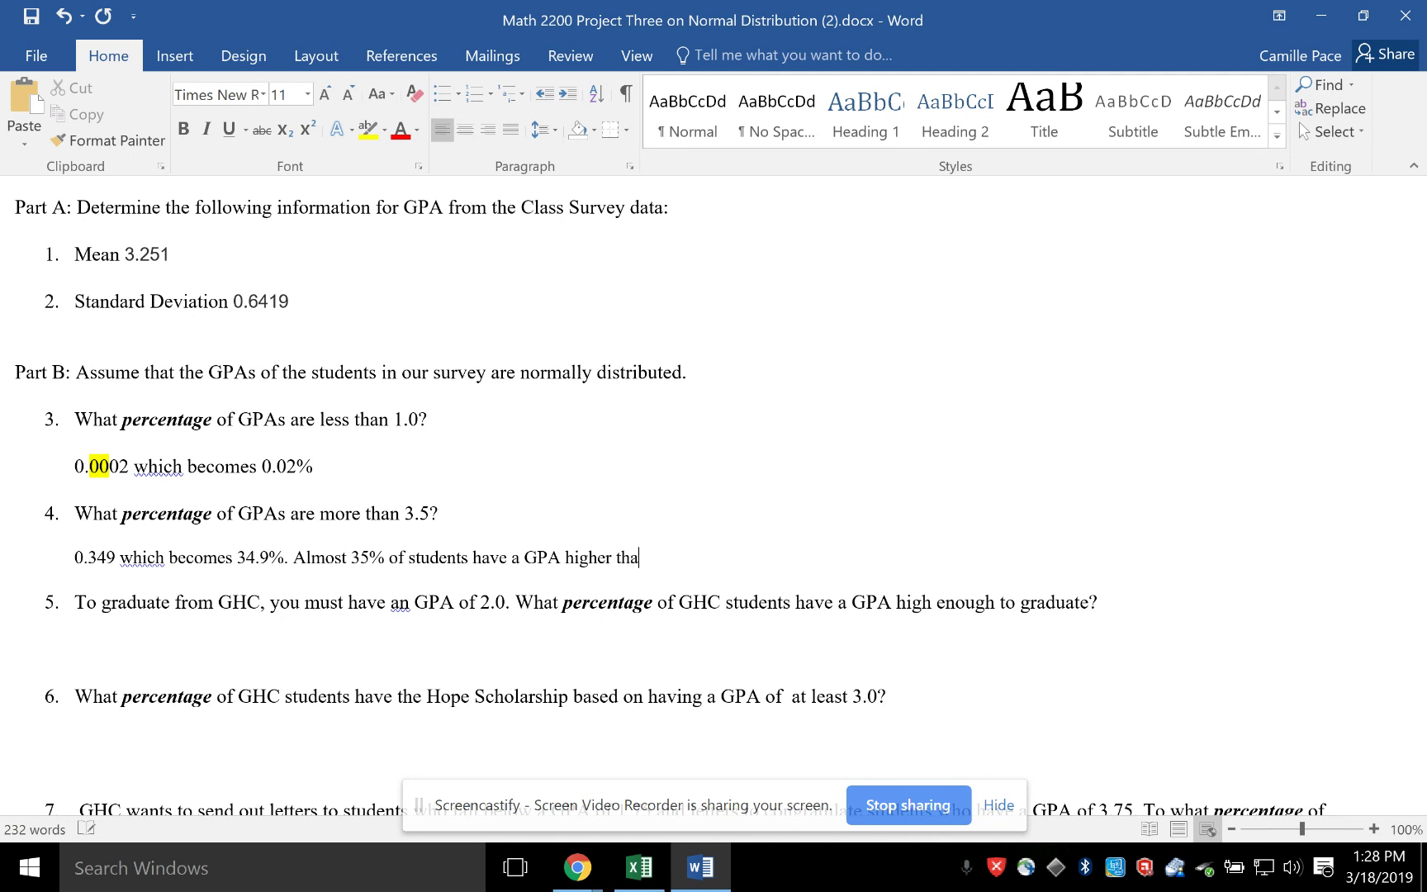
type("n 3.5.")
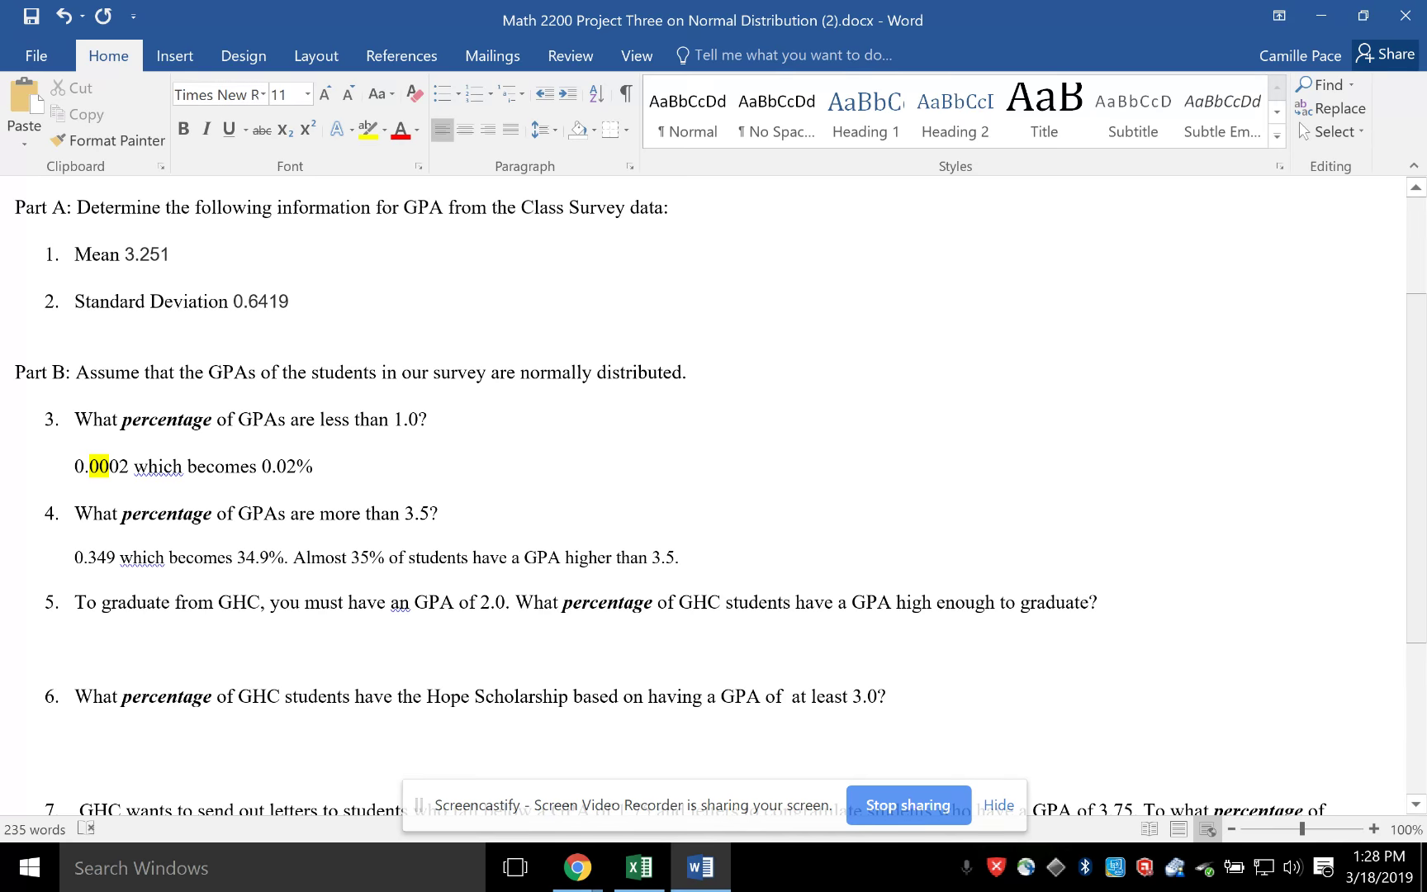
scroll(713, 495, "down", 5)
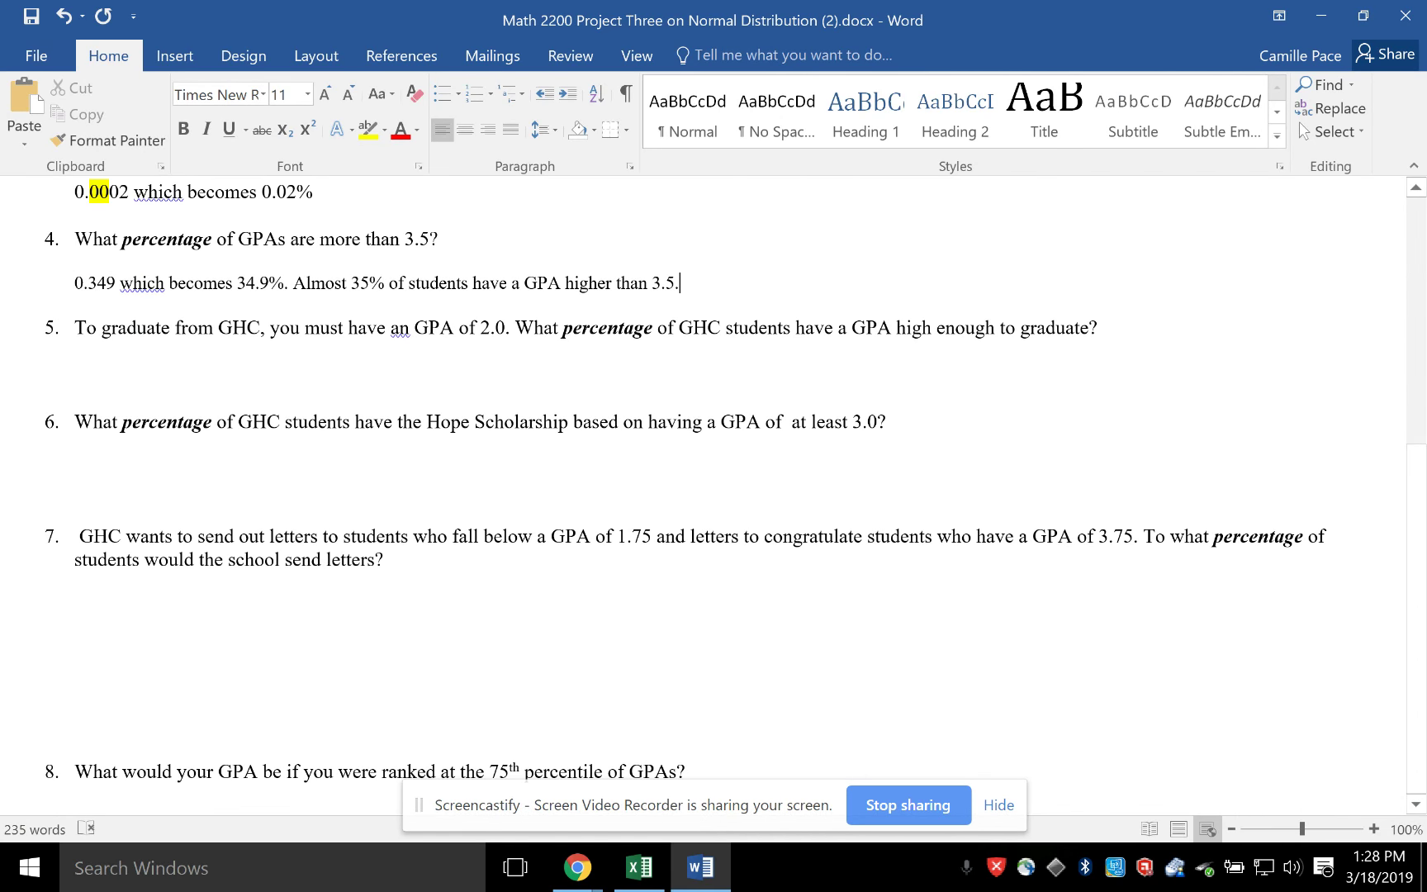
scroll(714, 488, "up", 6)
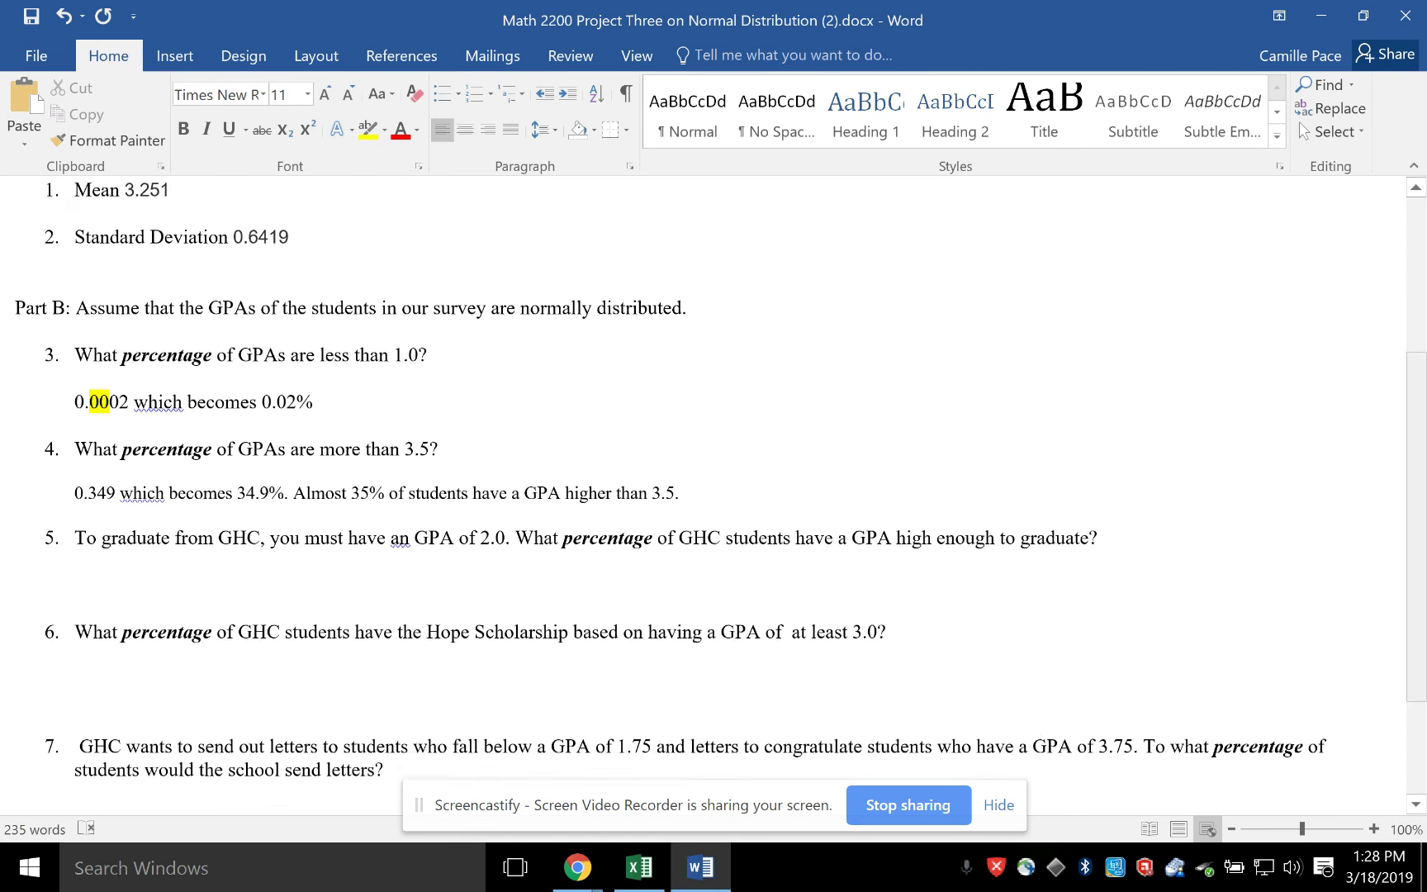
scroll(713, 487, "down", 6)
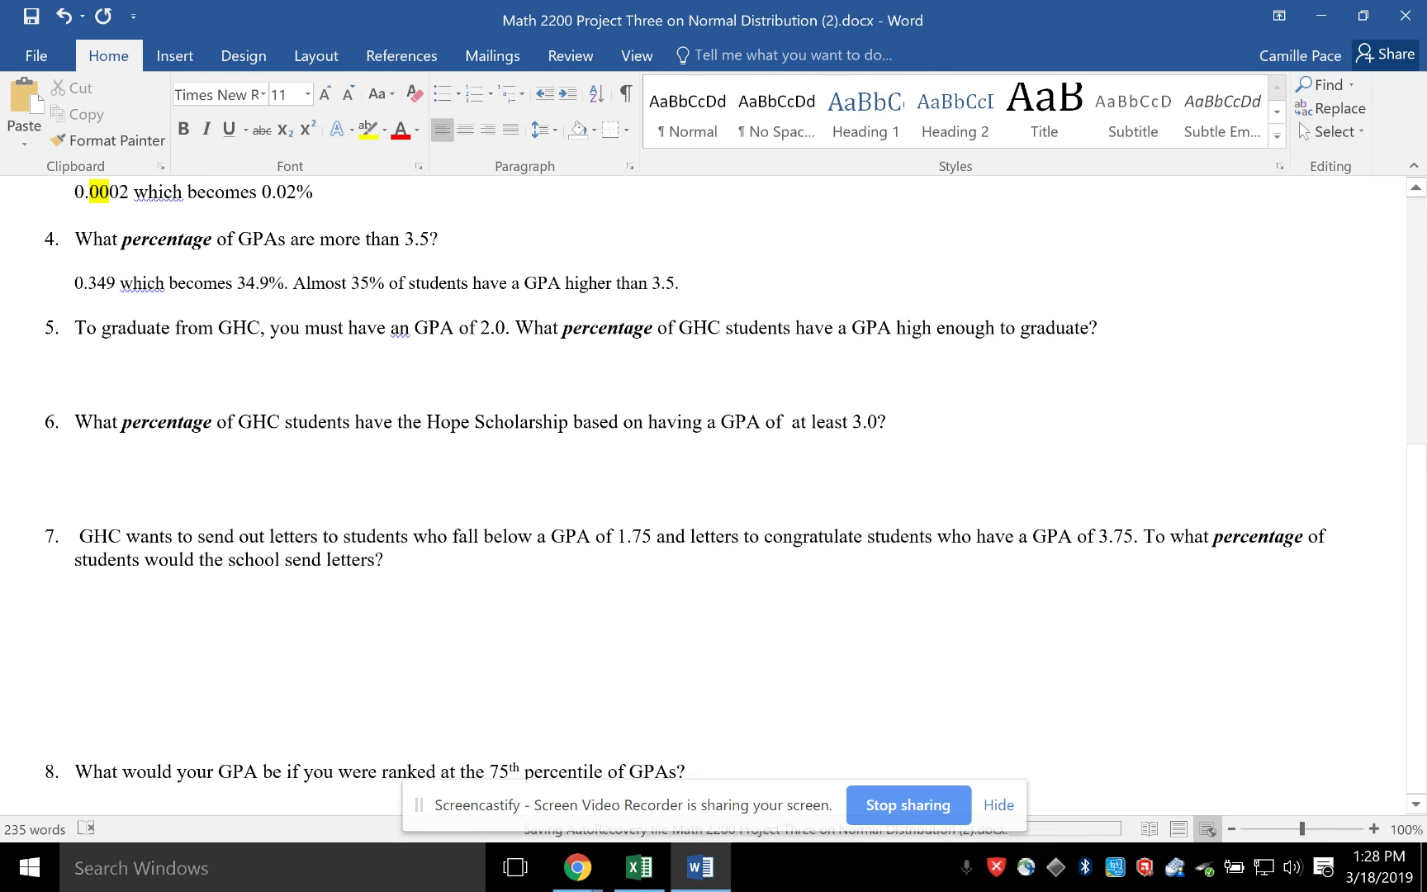
scroll(714, 488, "up", 6)
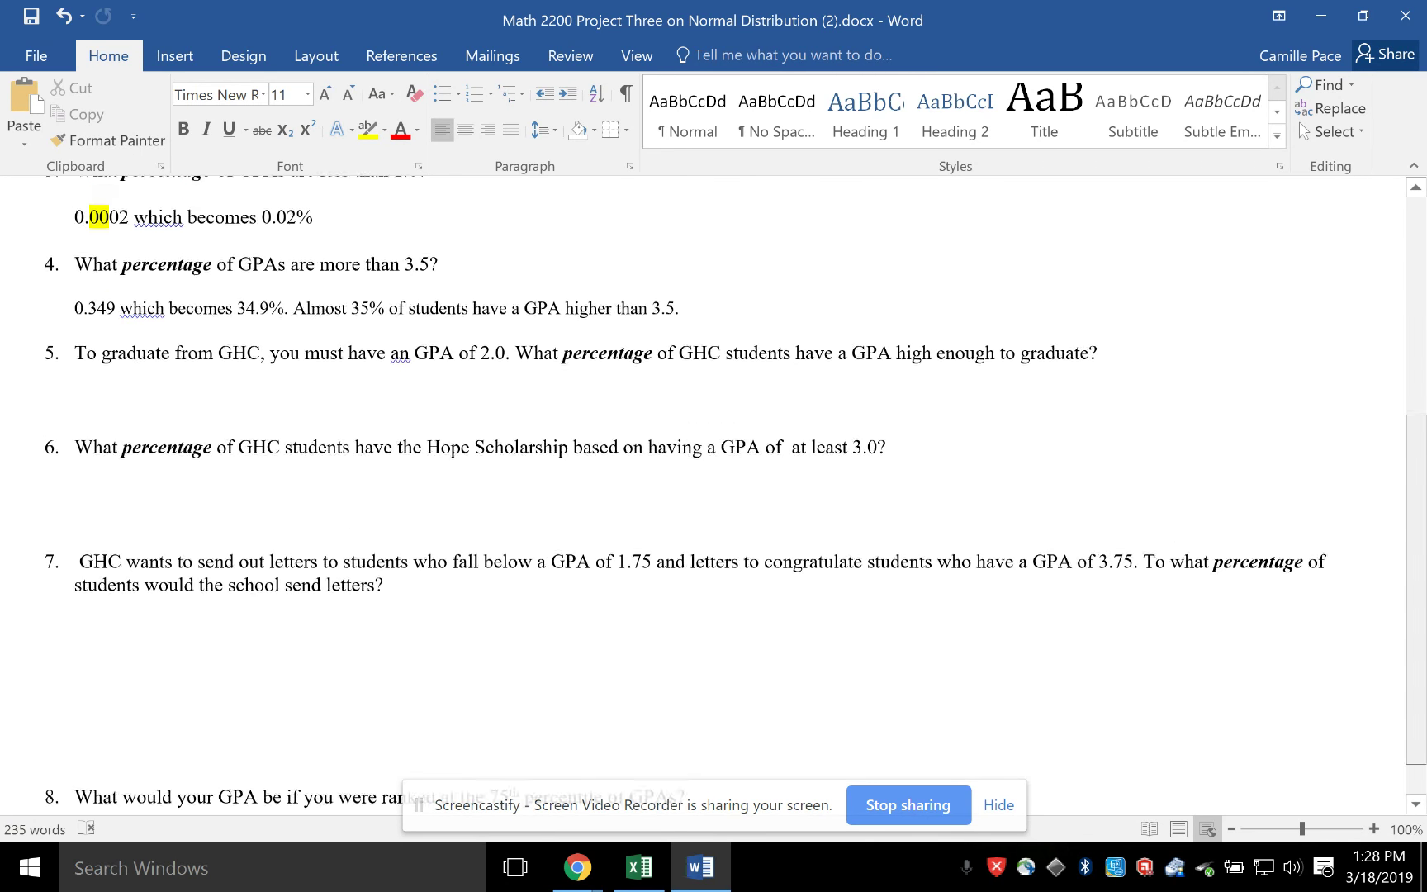